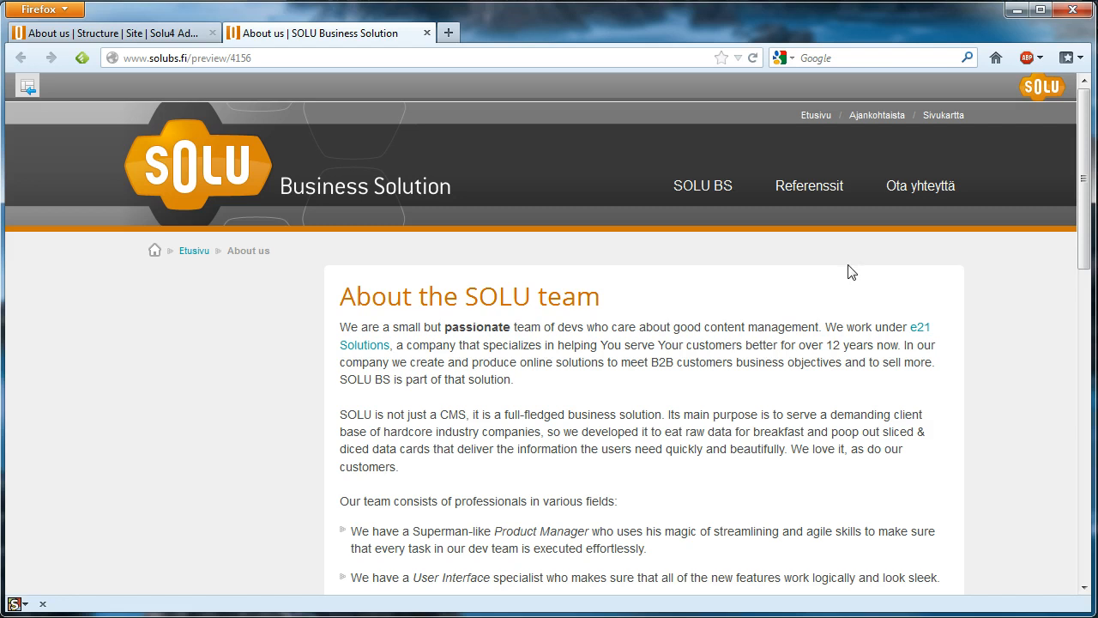
Close the page preview and delete the table and its "An awesome table" heading from the About us page
scroll(796, 283, "down", 8)
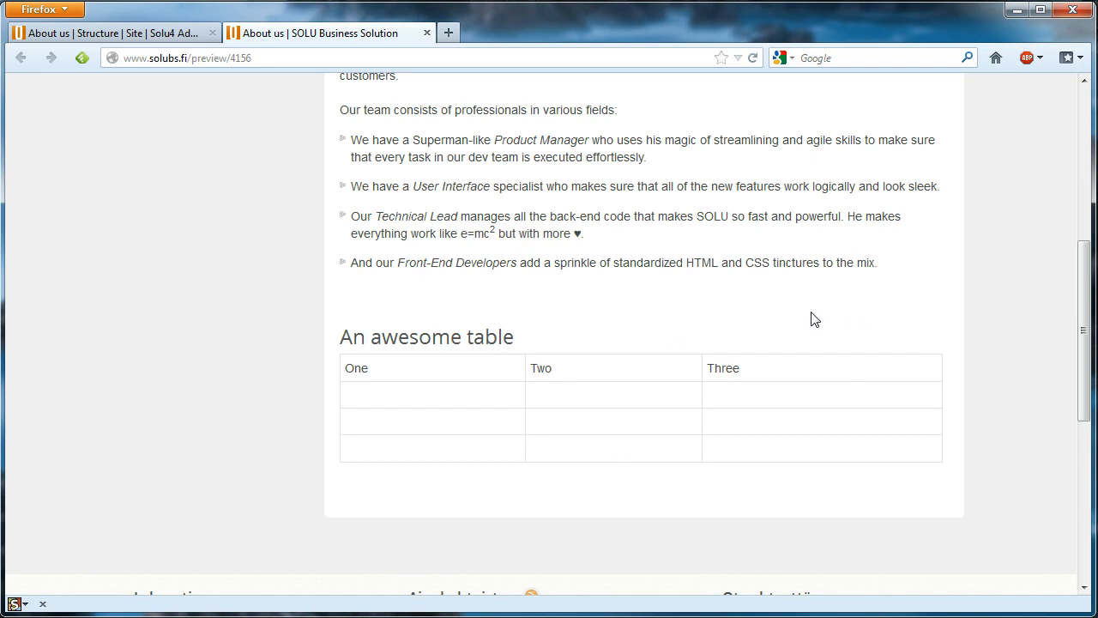
left_click(426, 32)
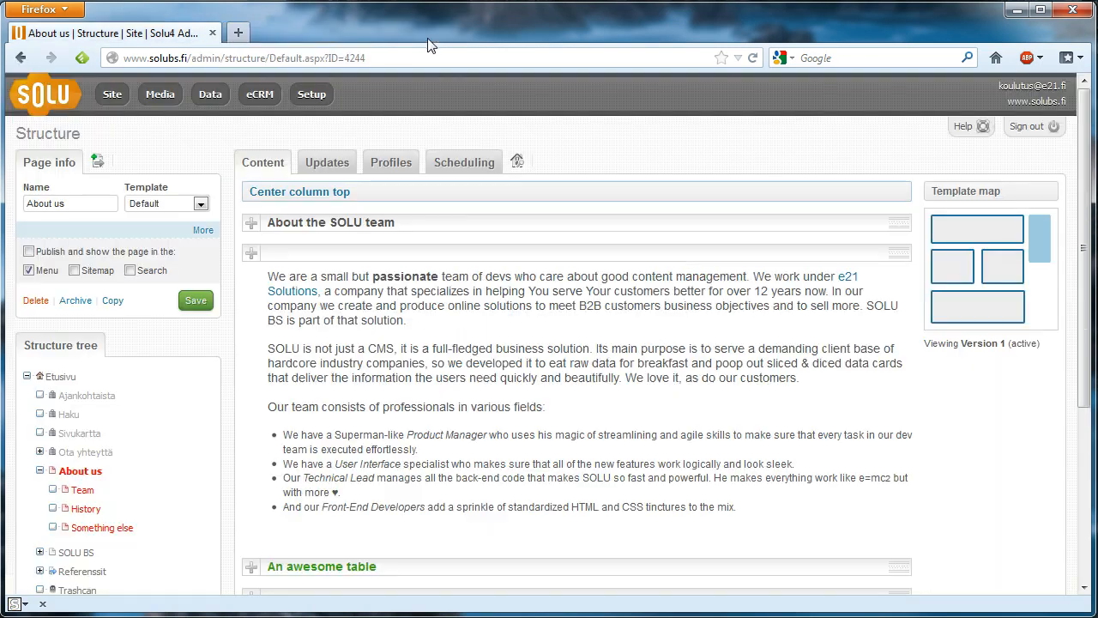
scroll(839, 434, "down", 3)
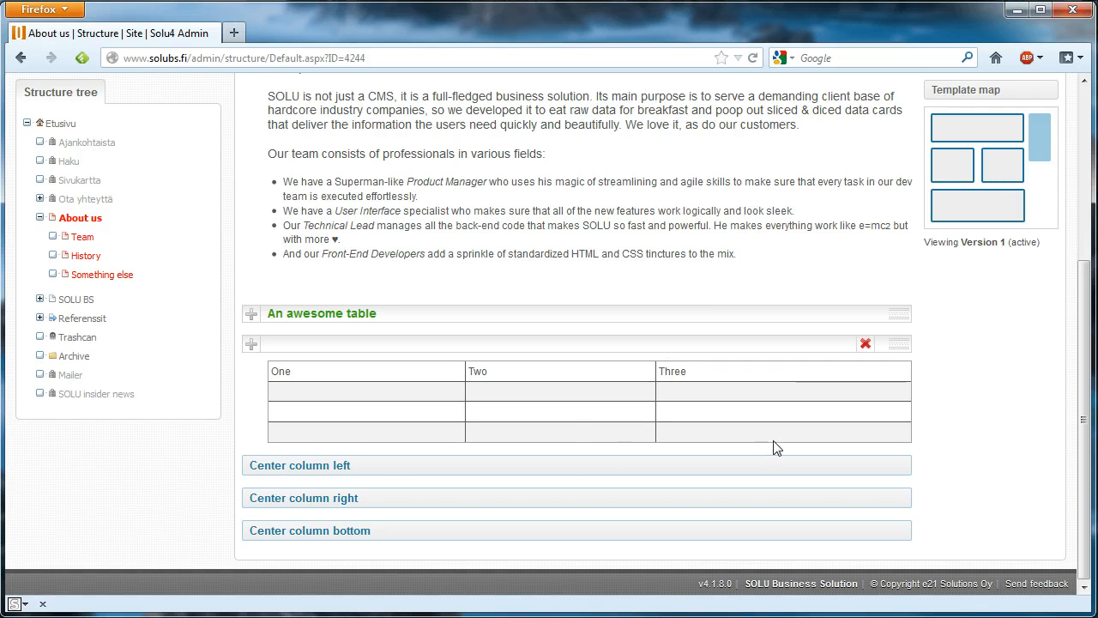
left_click(866, 344)
key("Return")
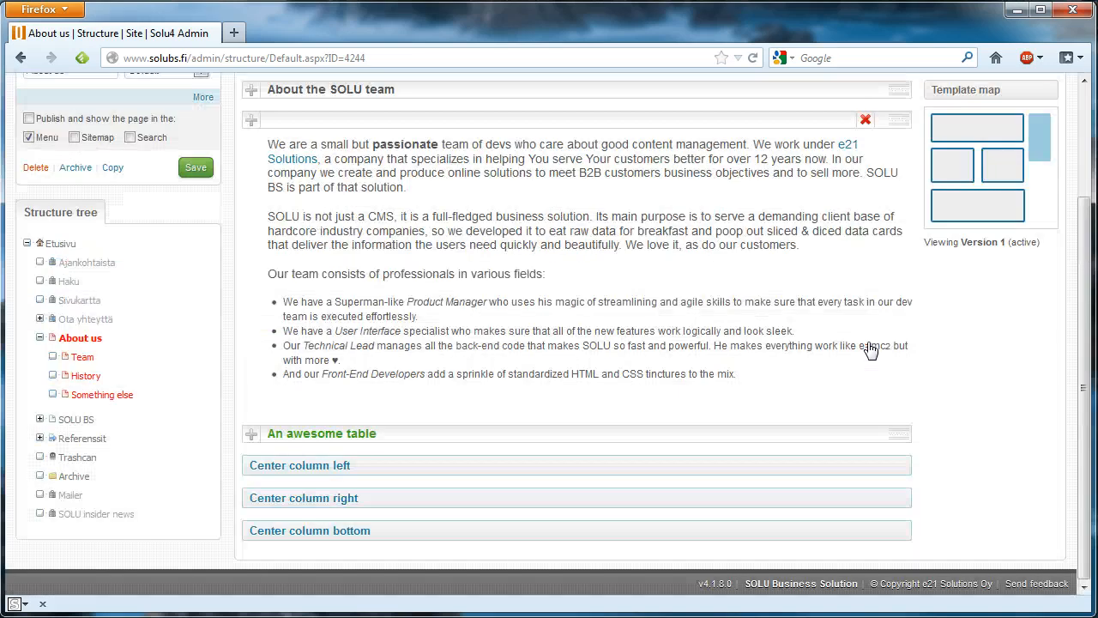
left_click(864, 435)
key("Return")
mouse_move(797, 436)
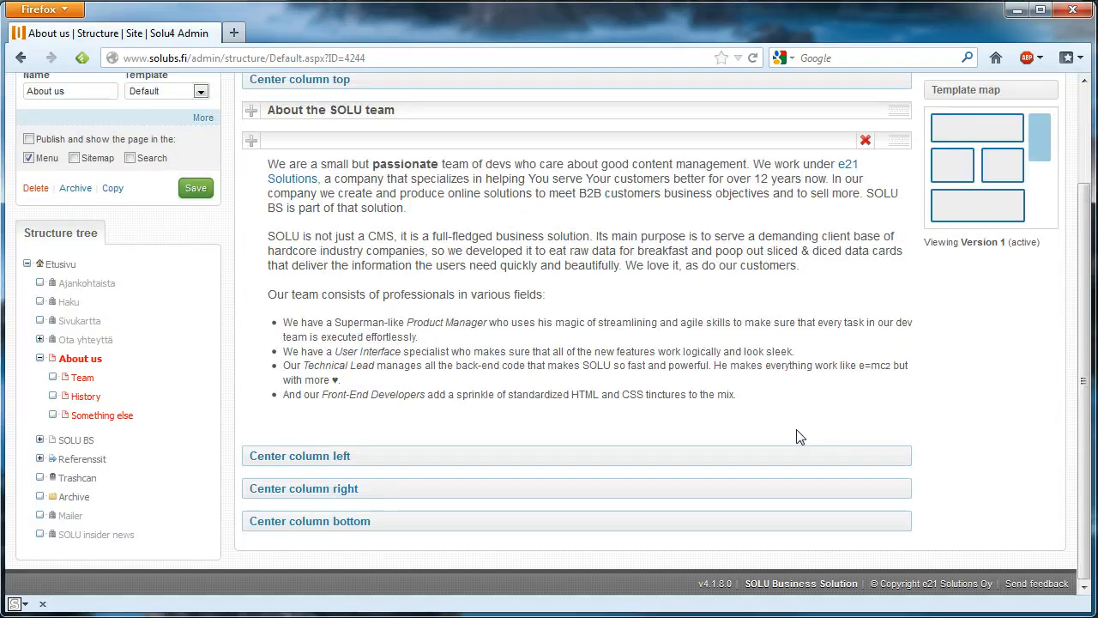
Add the "SOLU is powered by coffee" image from the media library below the page heading as a right-aligned picture
scroll(797, 436, "up", 2)
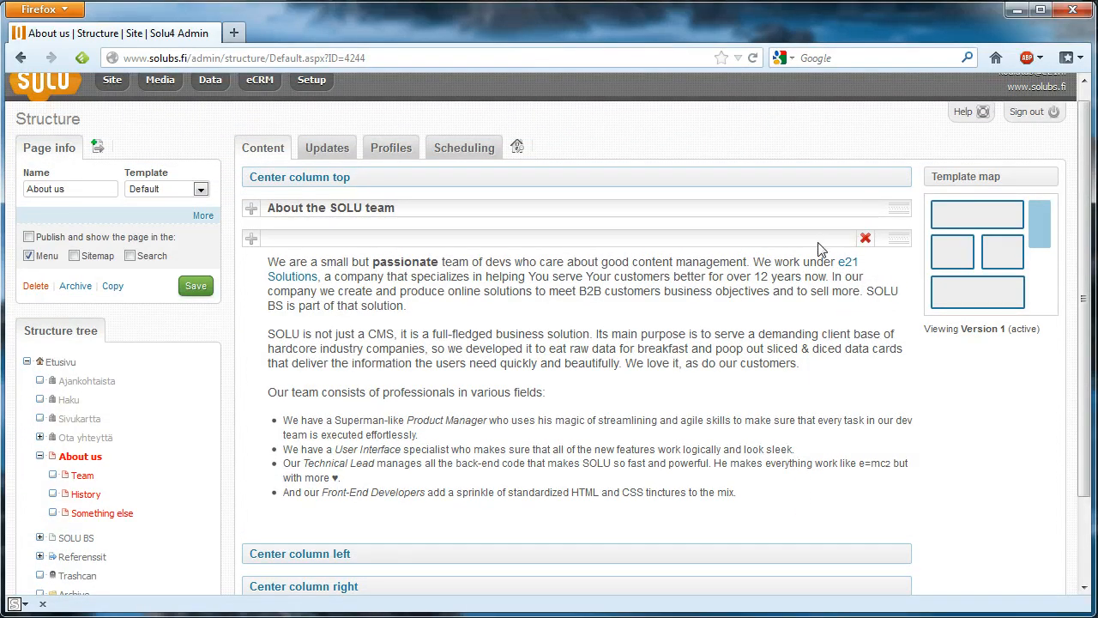
left_click(250, 208)
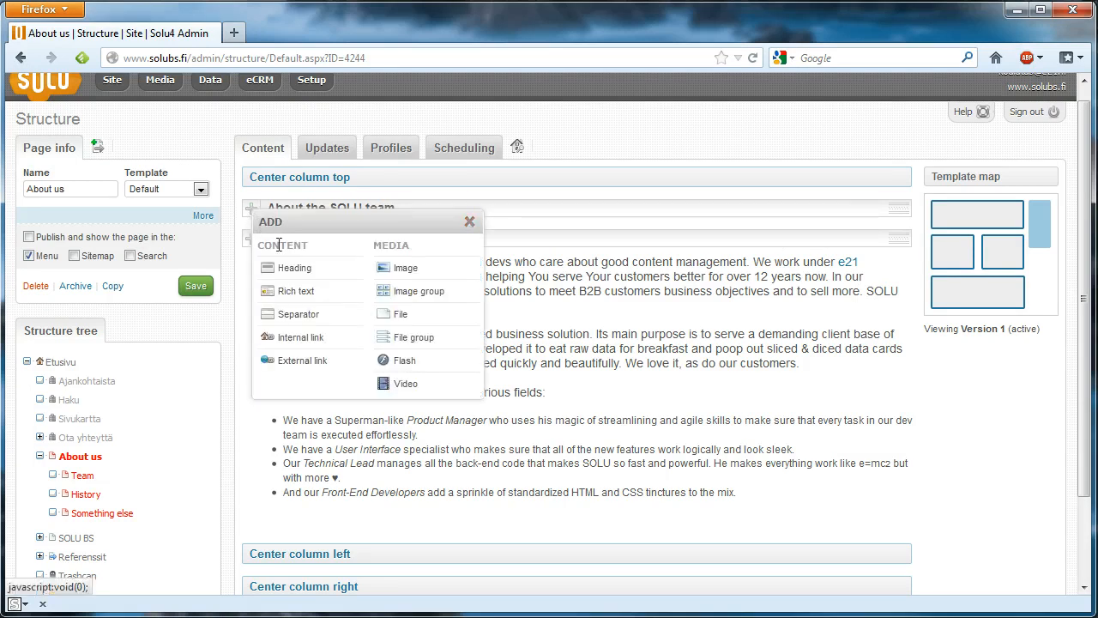
left_click(388, 268)
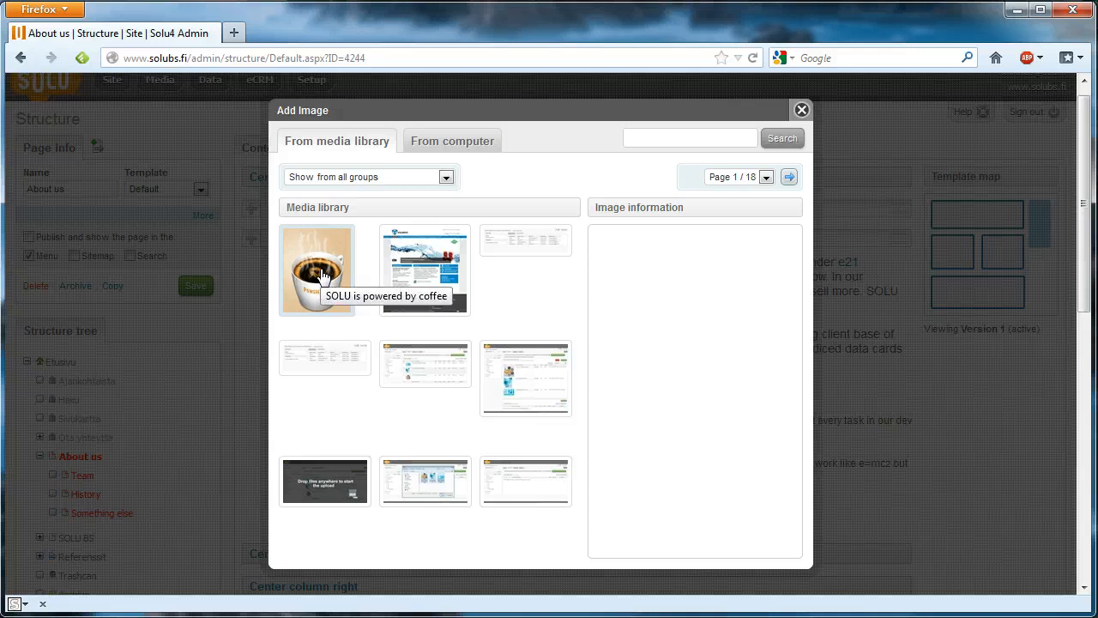
left_click(324, 275)
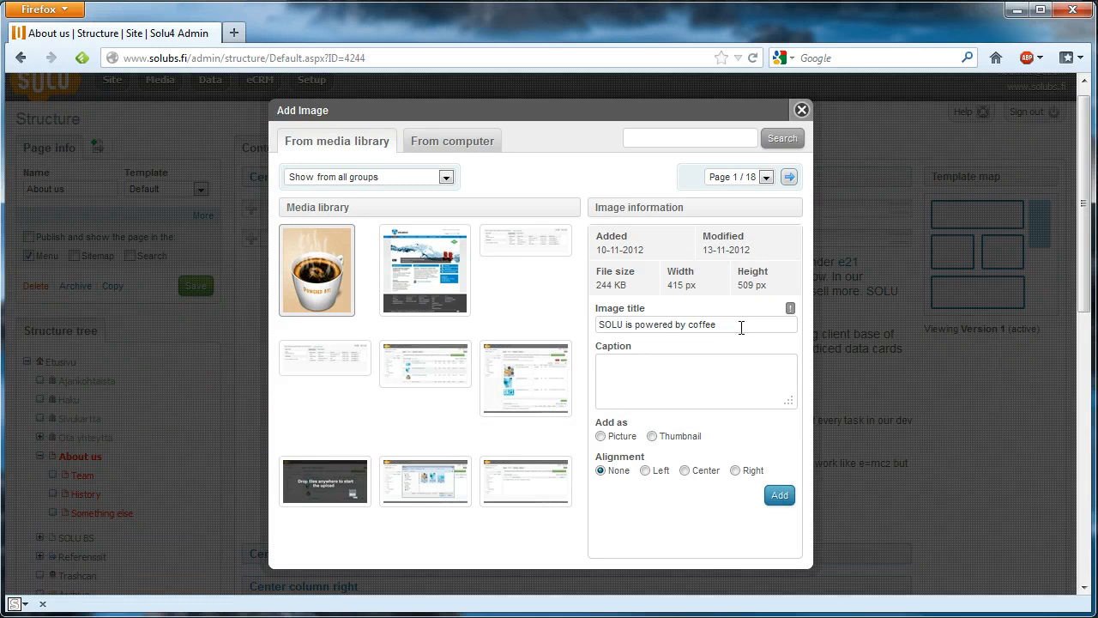
left_click(735, 387)
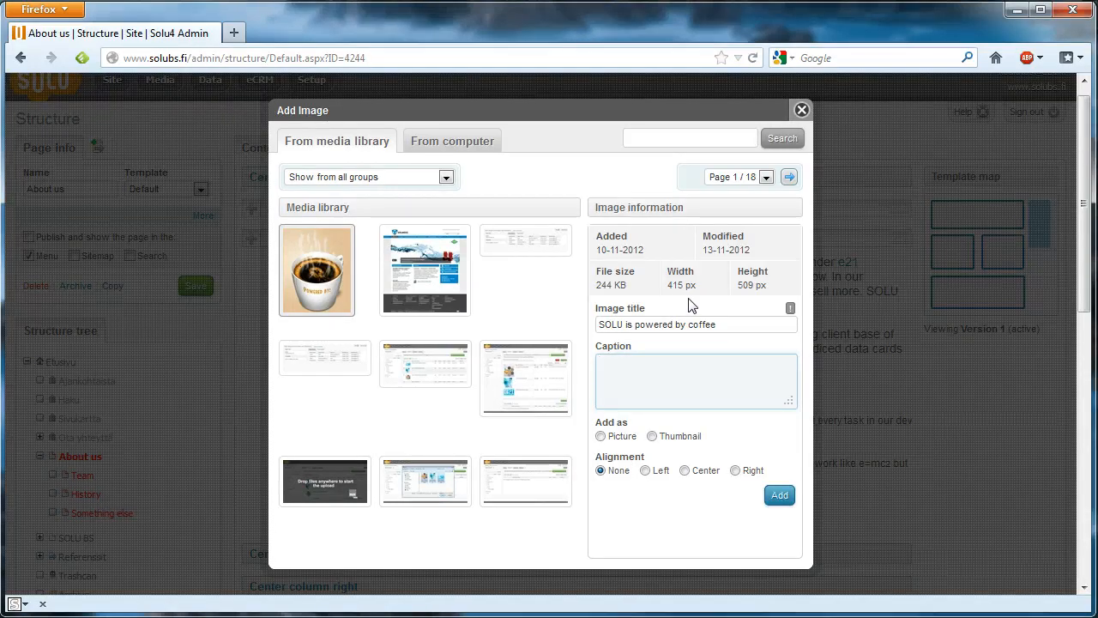
left_click(619, 437)
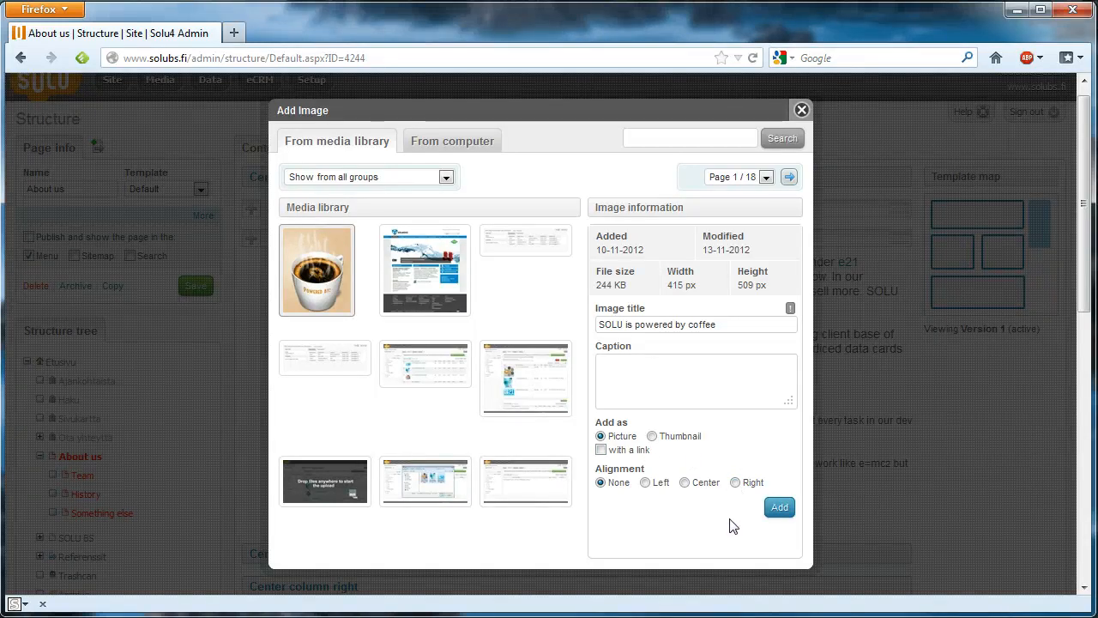
left_click(735, 482)
left_click(778, 507)
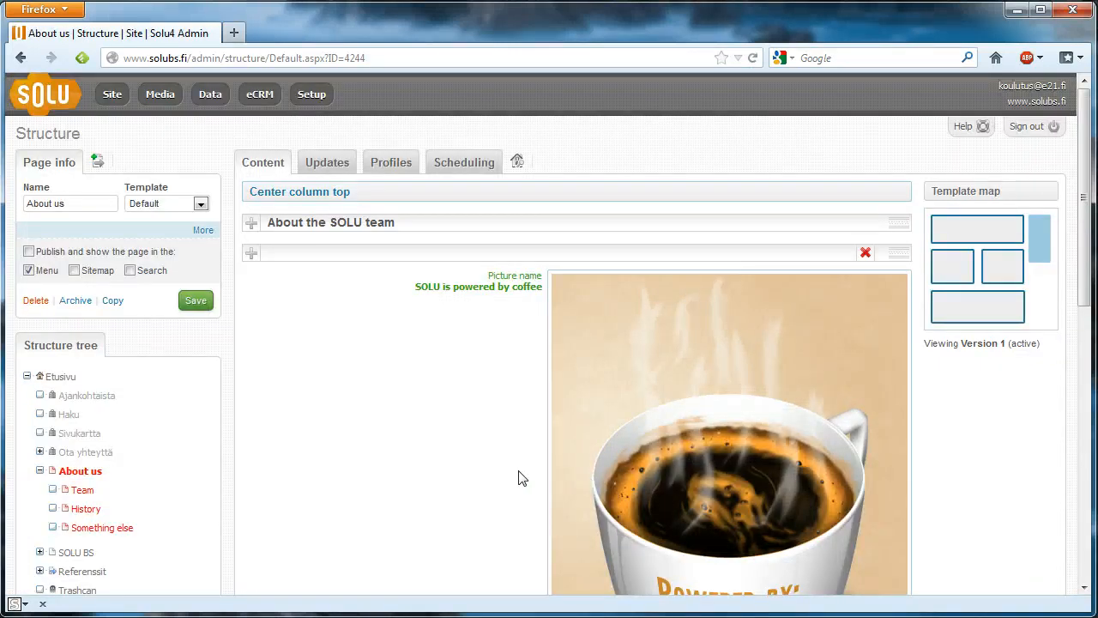
Preview the About us page to check the full-size coffee picture beside the text, and close the preview
scroll(518, 477, "down", 2)
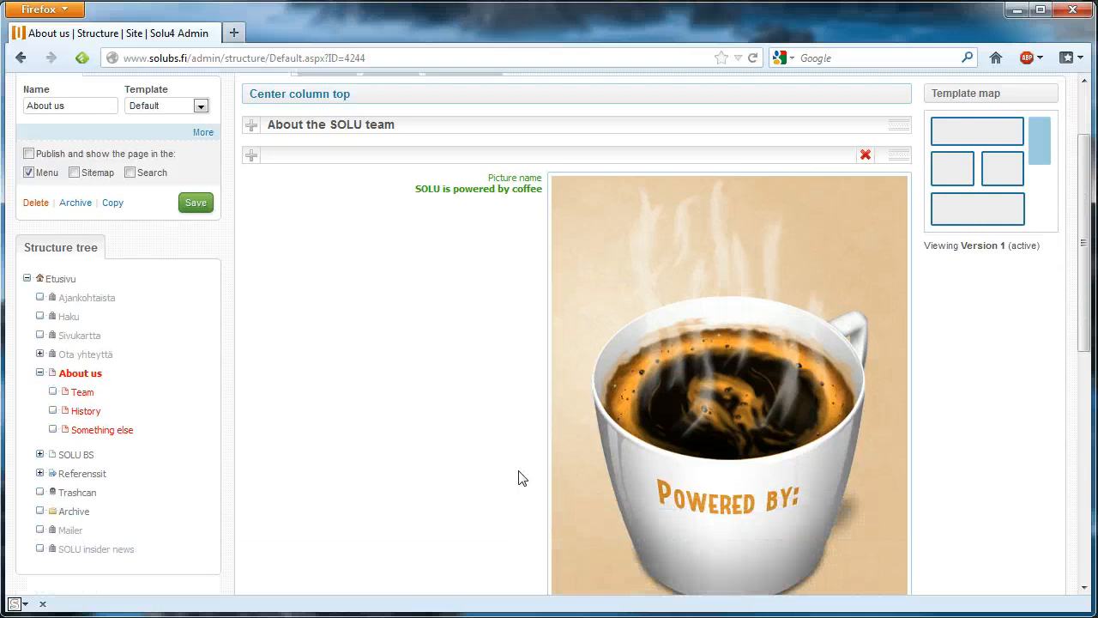
scroll(518, 478, "up", 3)
left_click(515, 163)
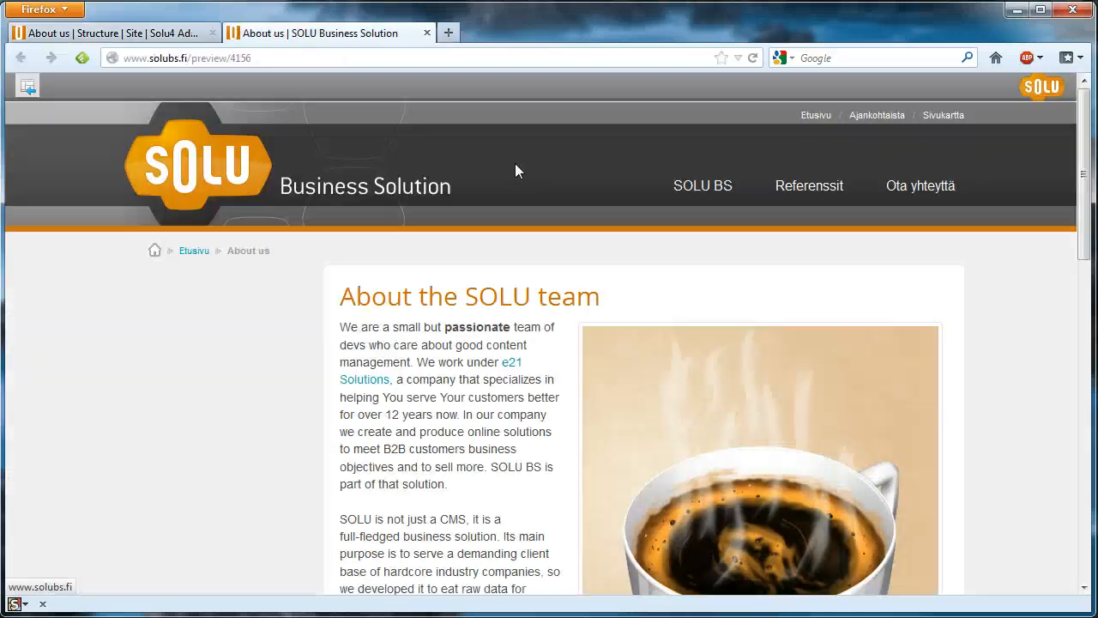
scroll(503, 424, "down", 4)
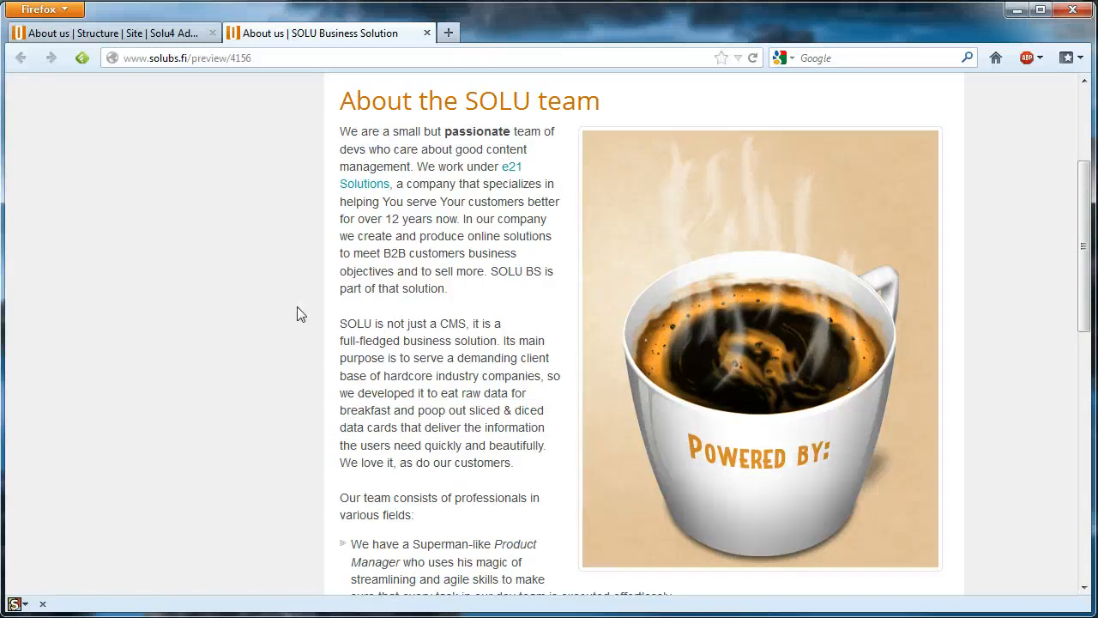
left_click(427, 32)
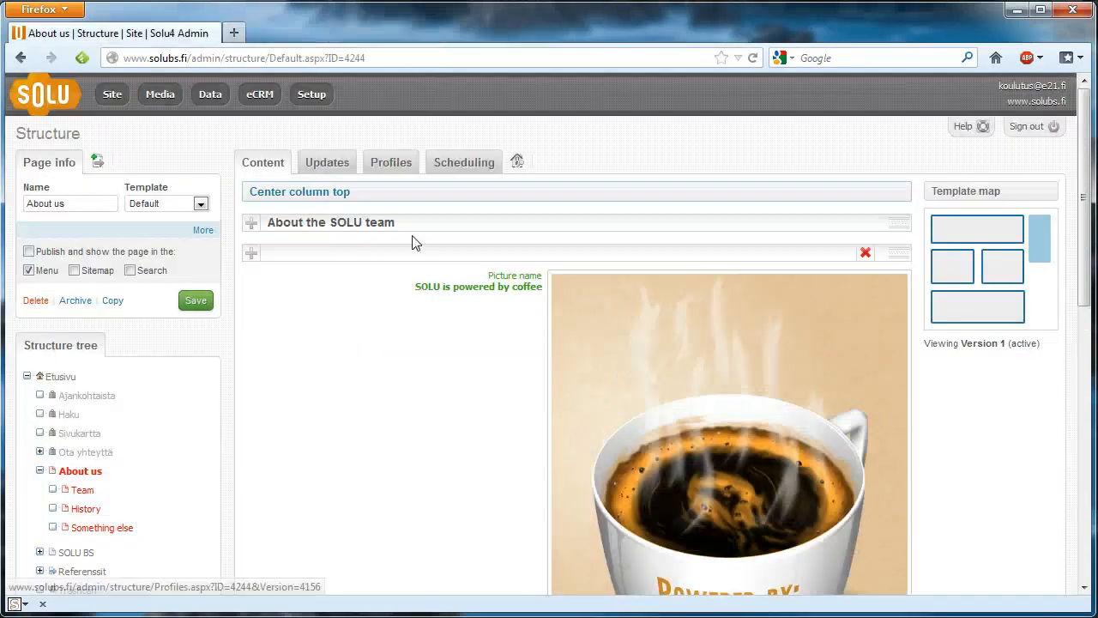
Change the coffee image from a picture to a thumbnail and save it
left_click(650, 430)
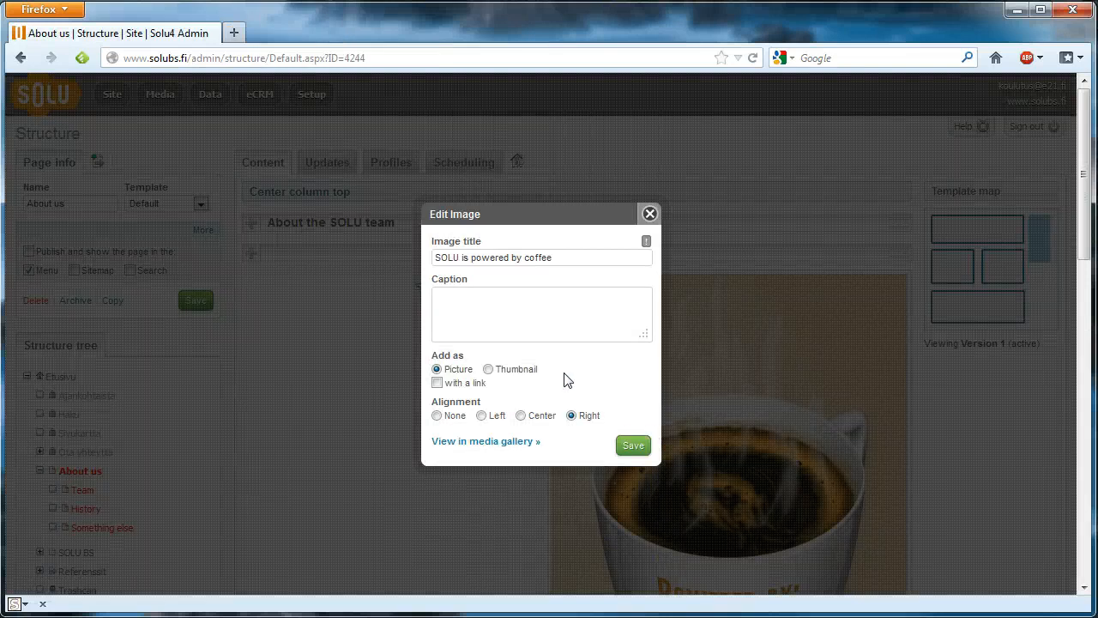
left_click(500, 370)
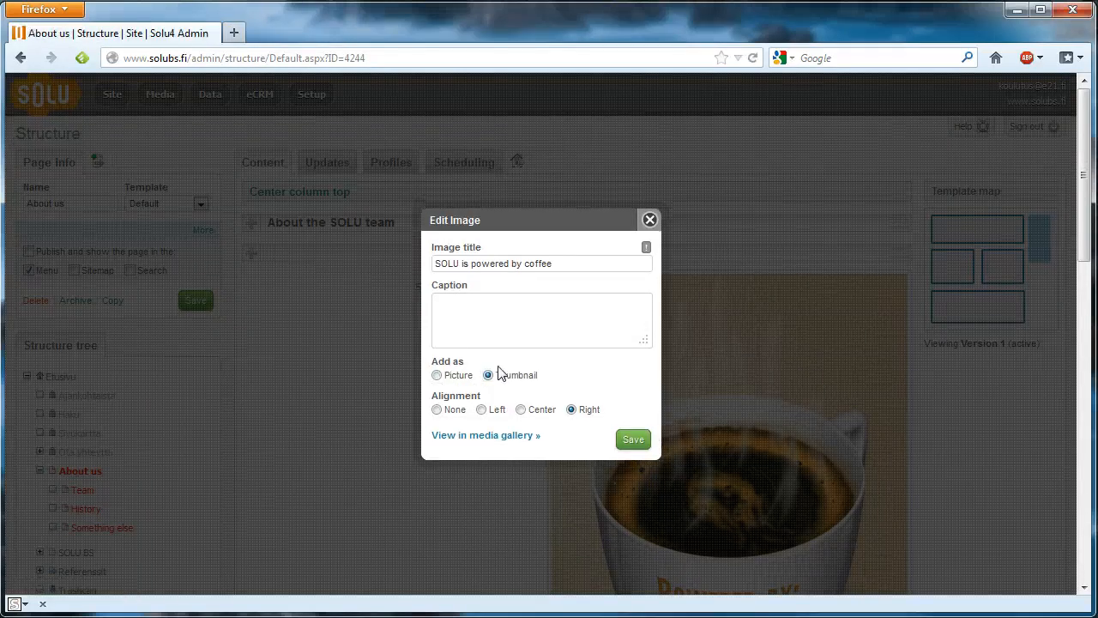
left_click(633, 441)
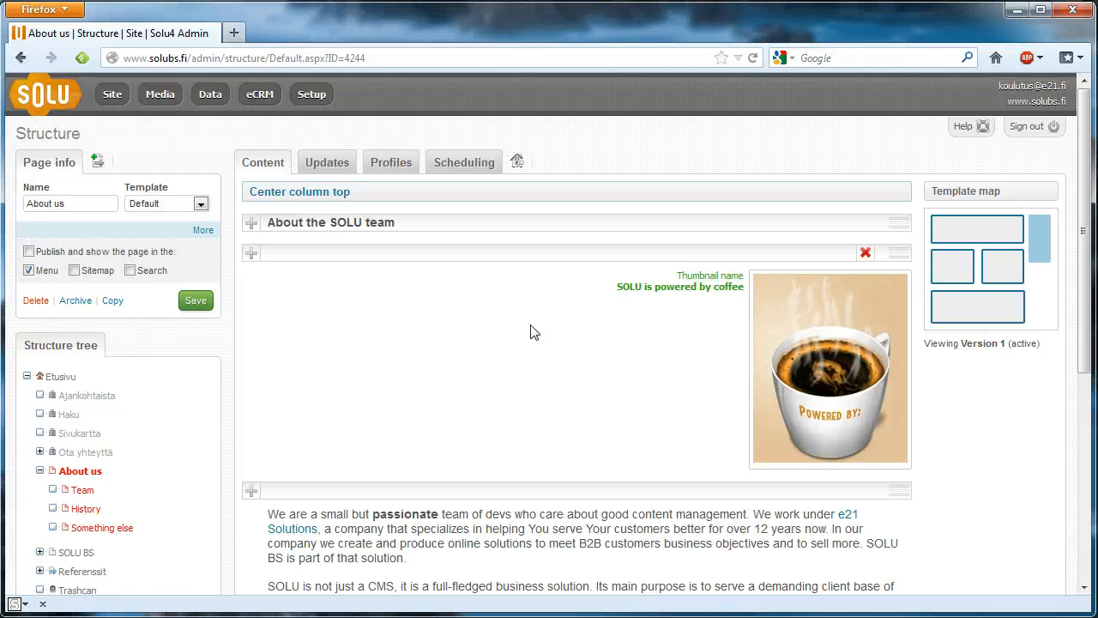
Preview the page with the coffee thumbnail, view its enlarged version, and close the preview
left_click(518, 163)
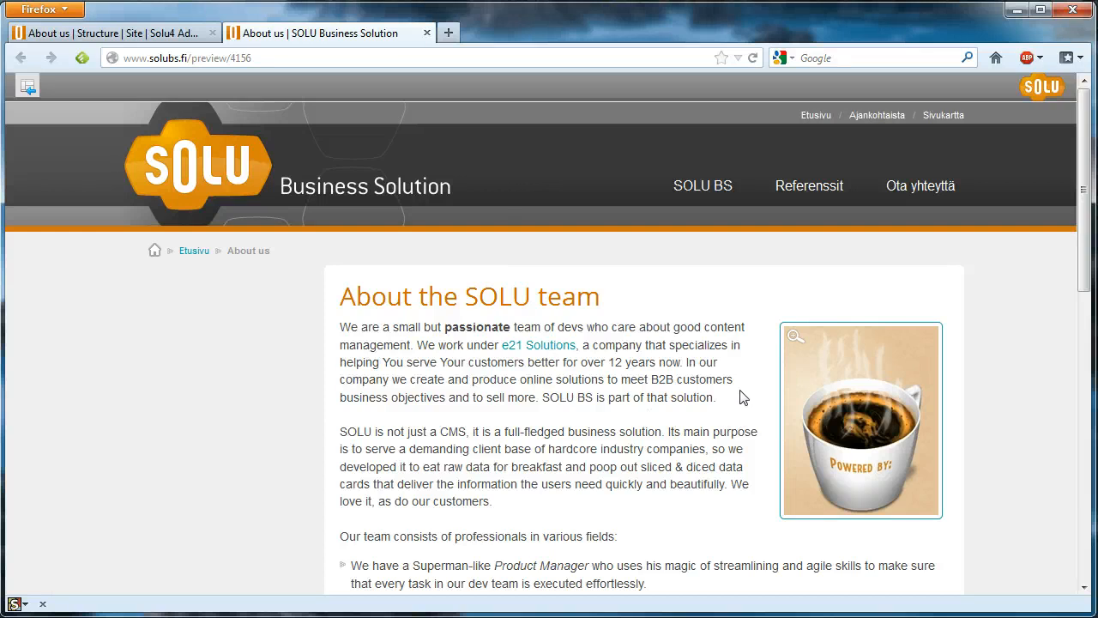
left_click(898, 364)
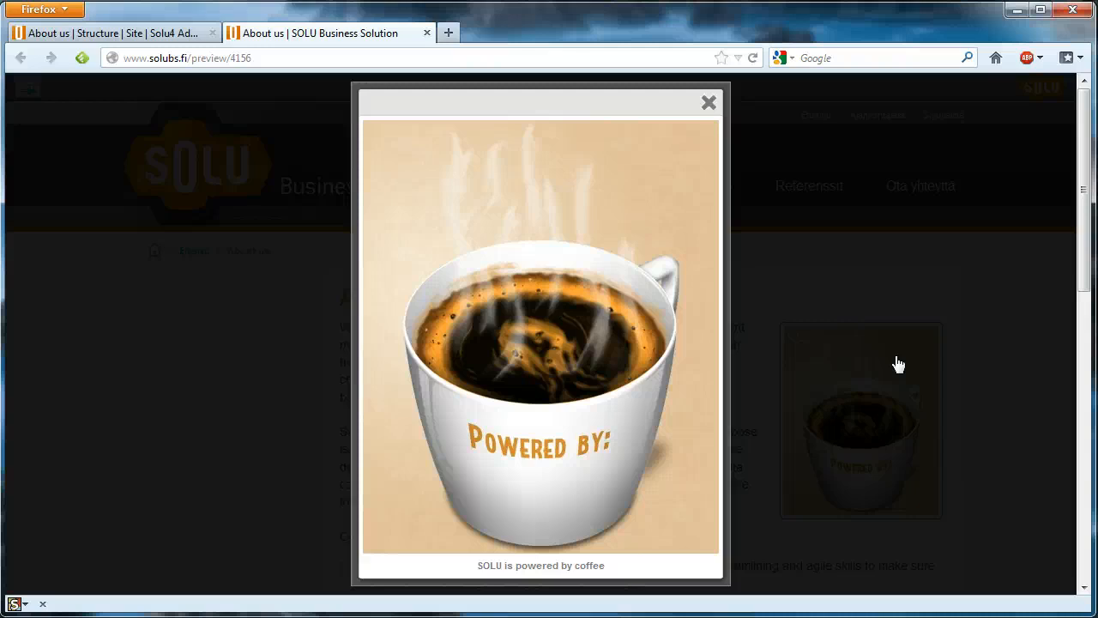
left_click(882, 310)
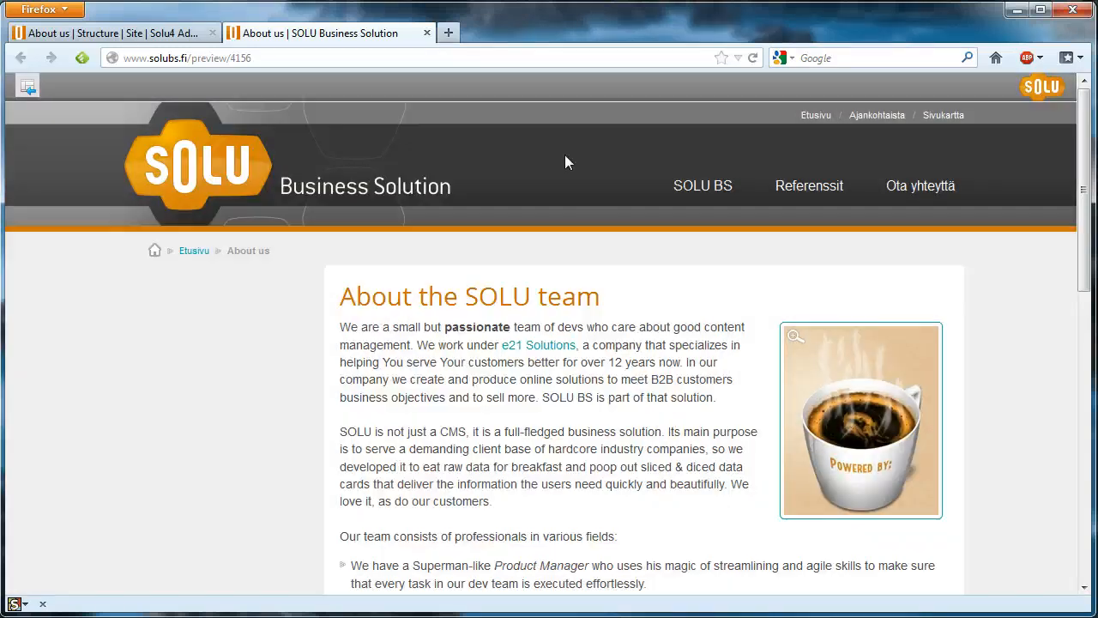
left_click(427, 32)
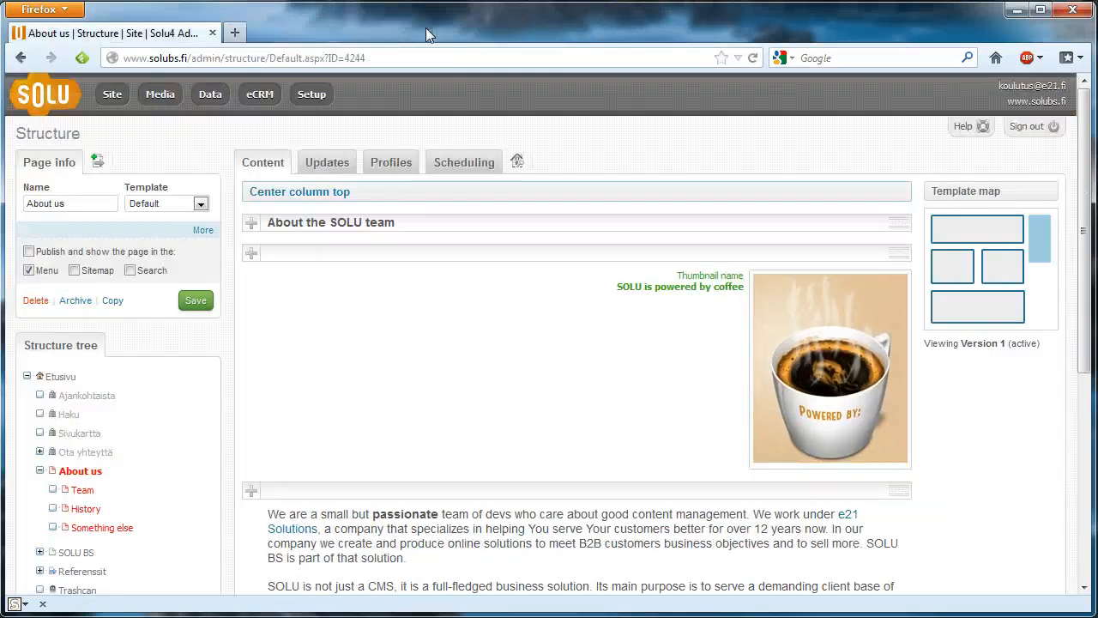
Replace the coffee image's file in the media gallery with powered-by-coffee-small and save it
left_click(776, 375)
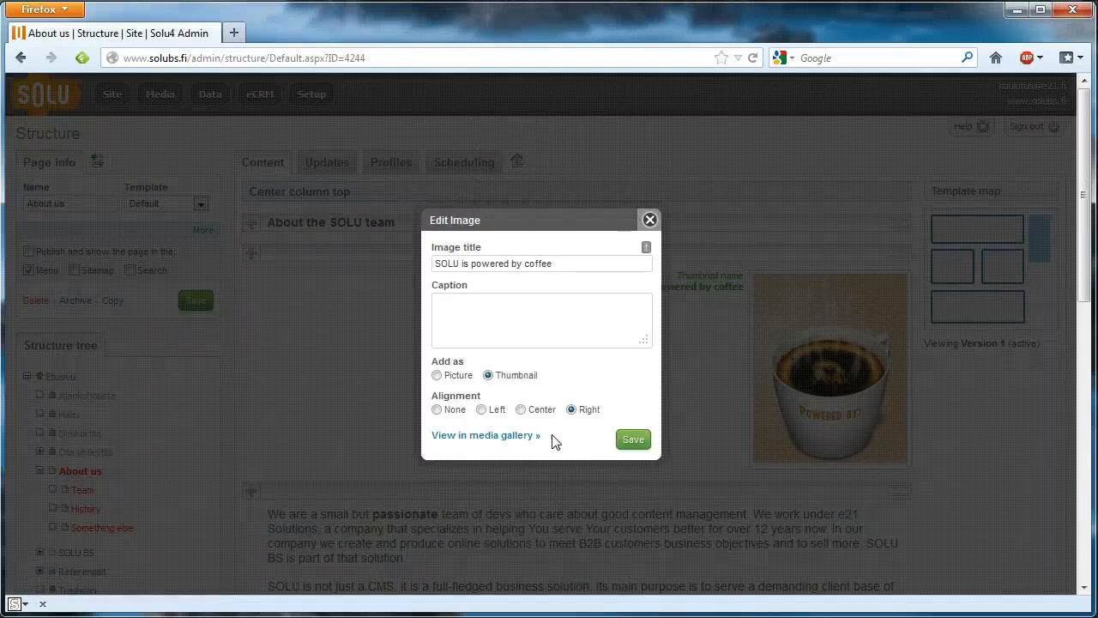
left_click(486, 438)
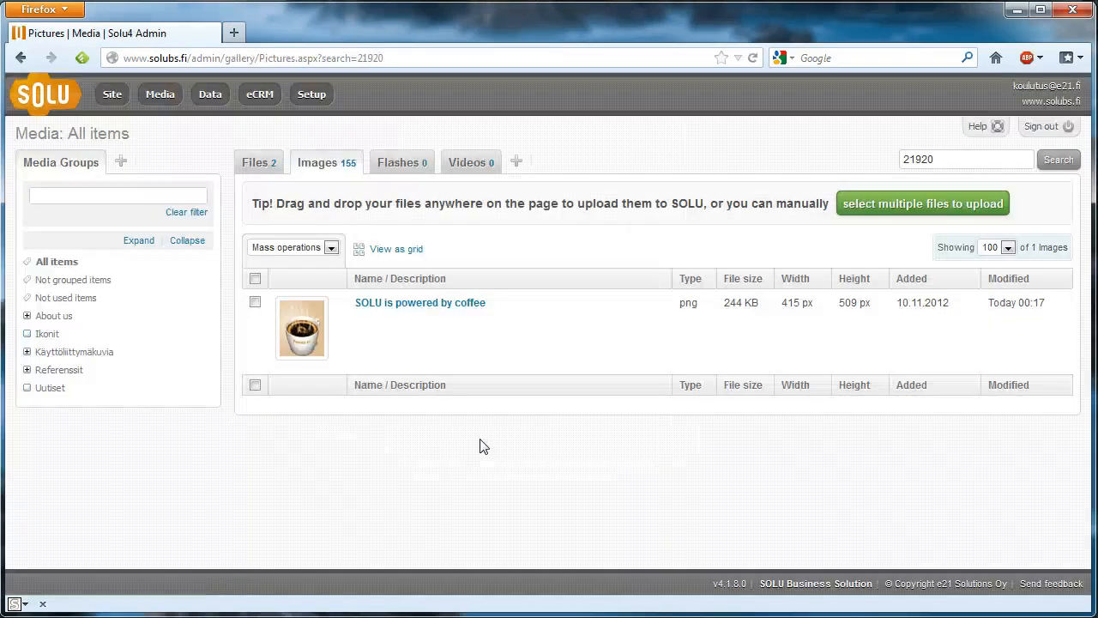
left_click(306, 348)
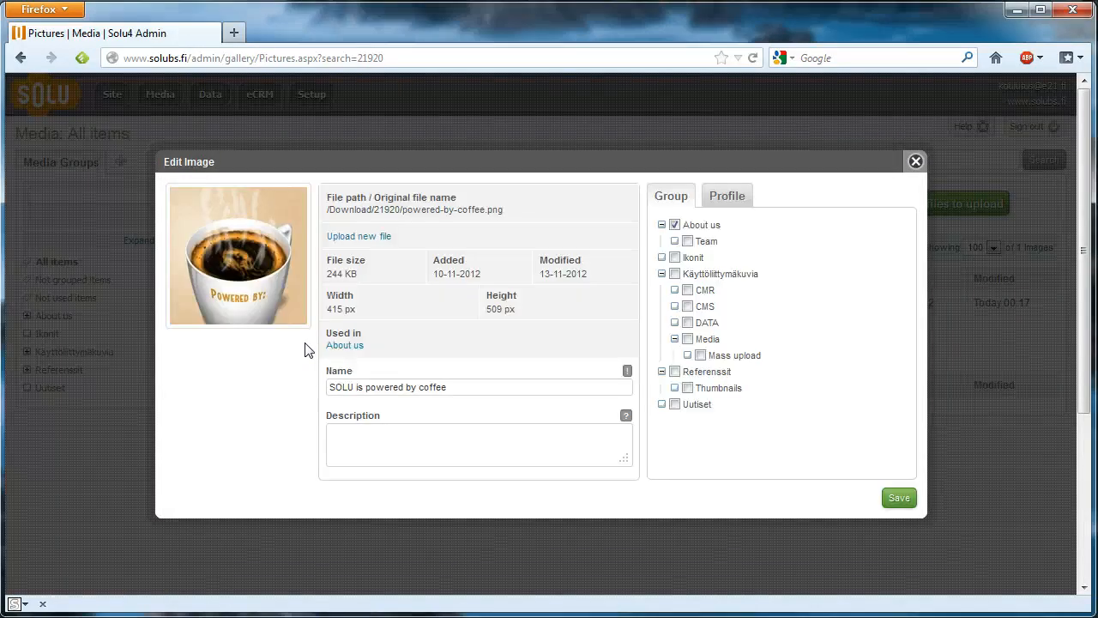
left_click(352, 243)
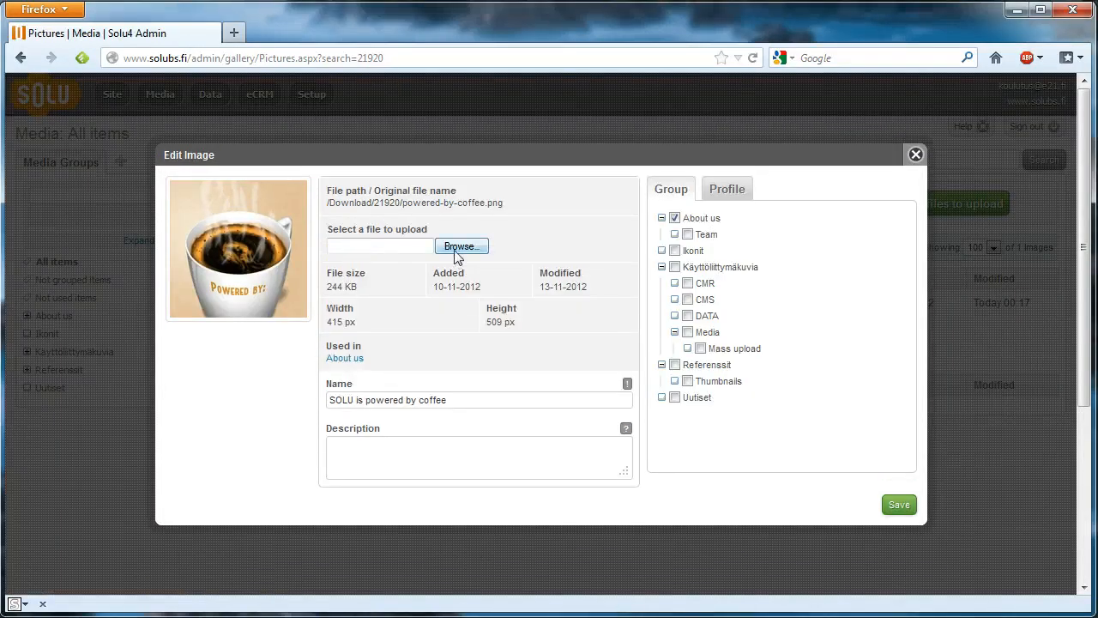
left_click(455, 252)
left_click(288, 140)
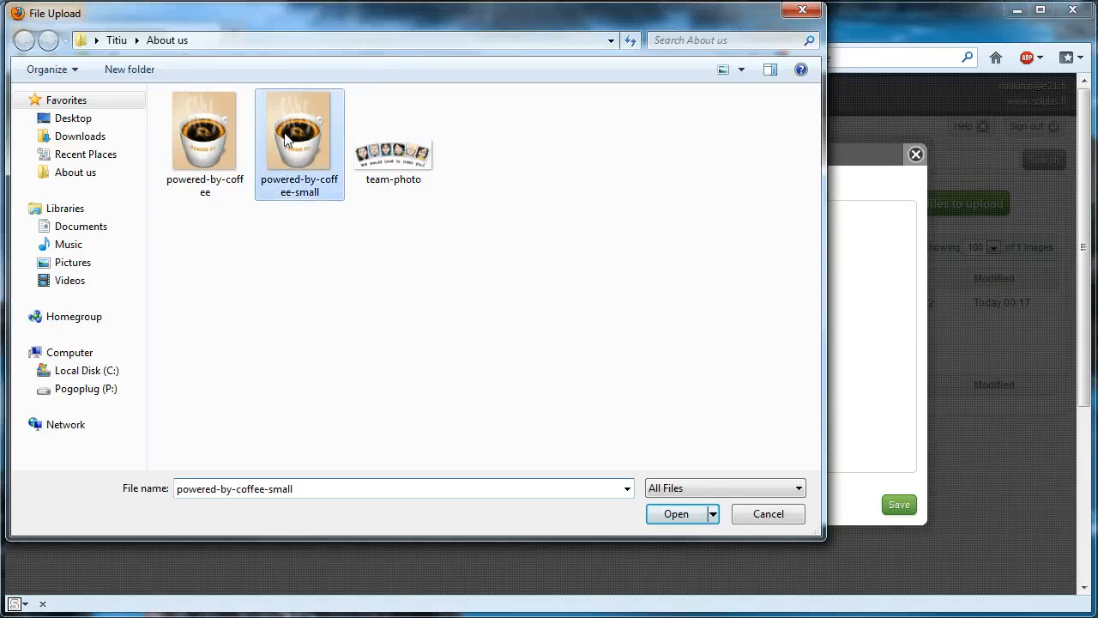
left_click(652, 520)
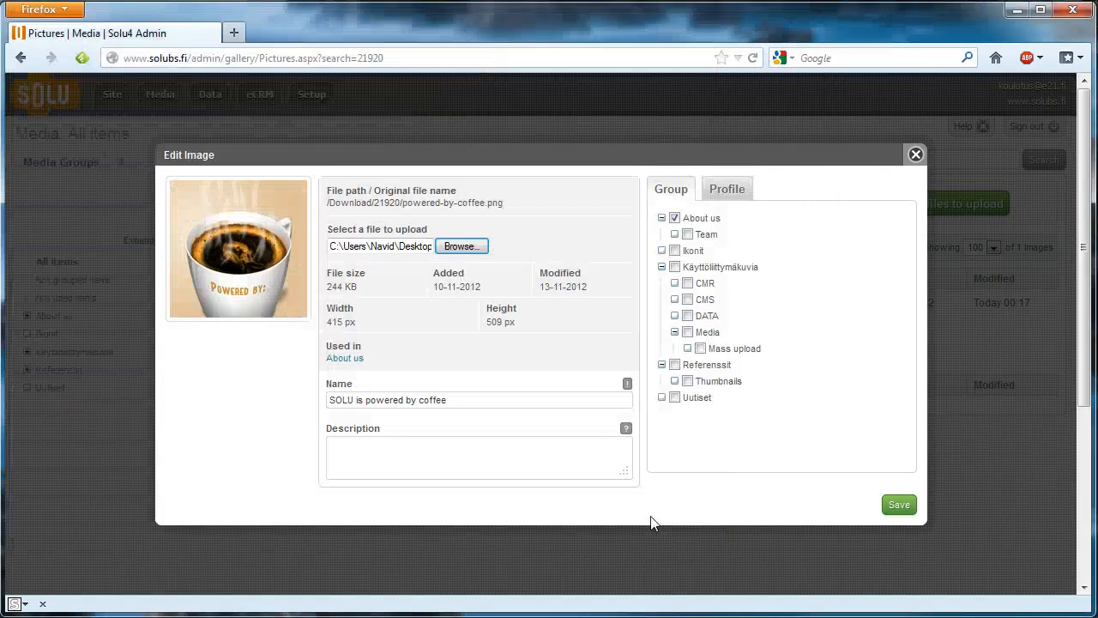
left_click(892, 509)
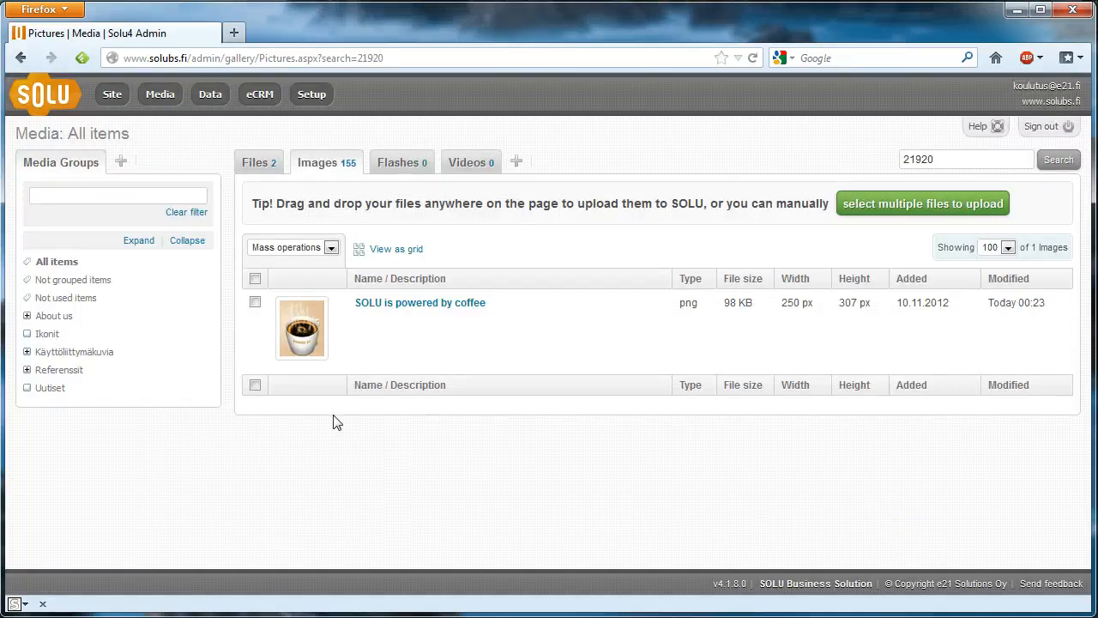
Return to the About us page through the coffee image's usage link, and make the image a picture captioned "Coding strong since 1999"
left_click(309, 335)
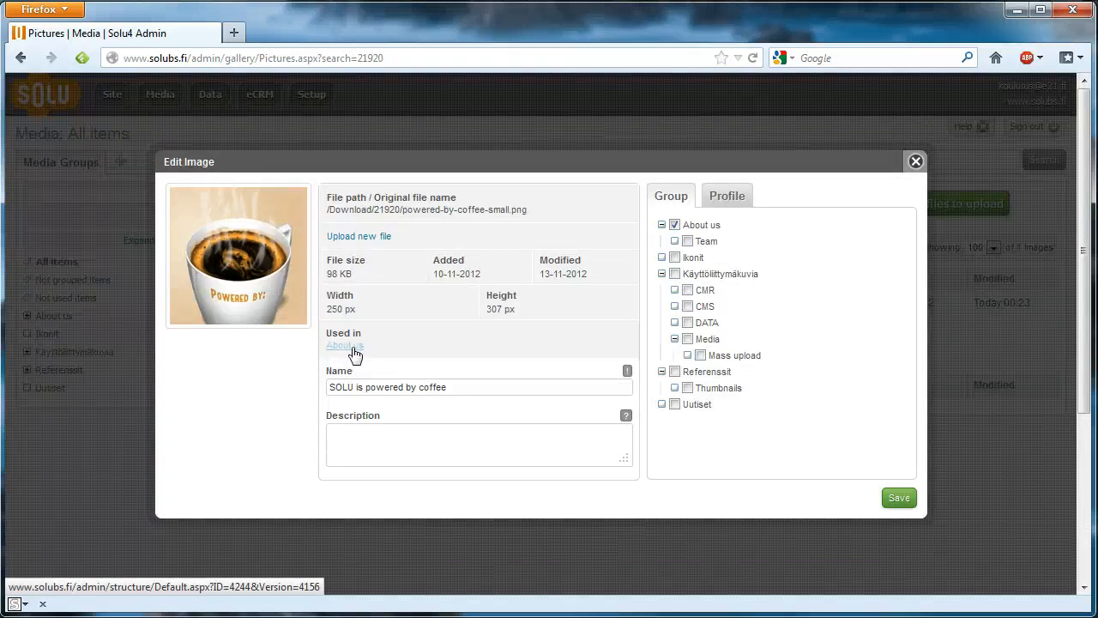
left_click(345, 346)
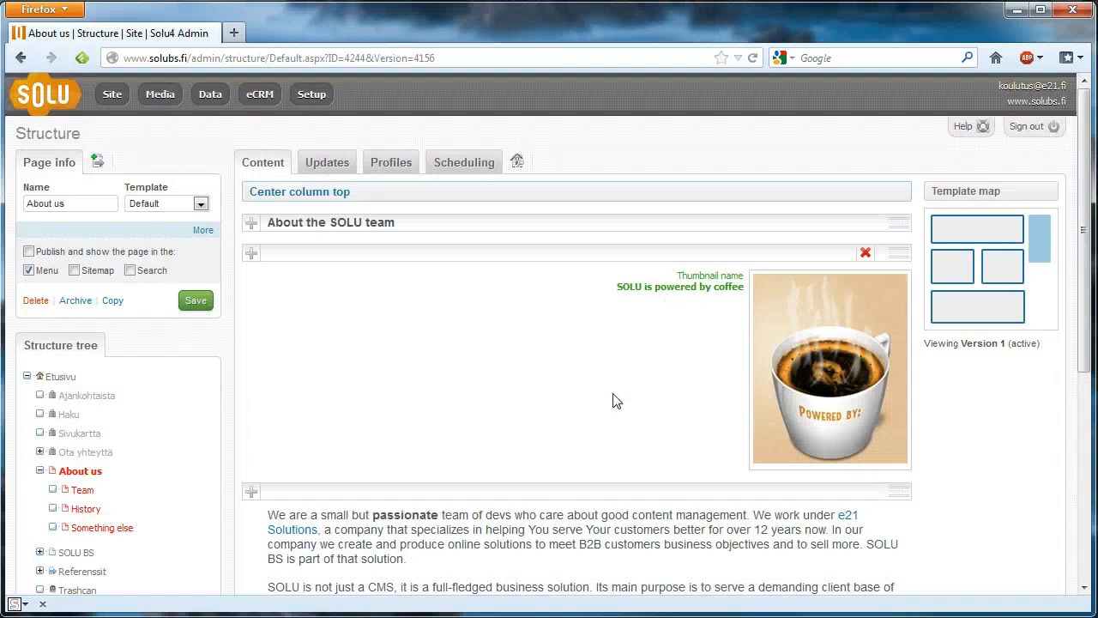
left_click(816, 385)
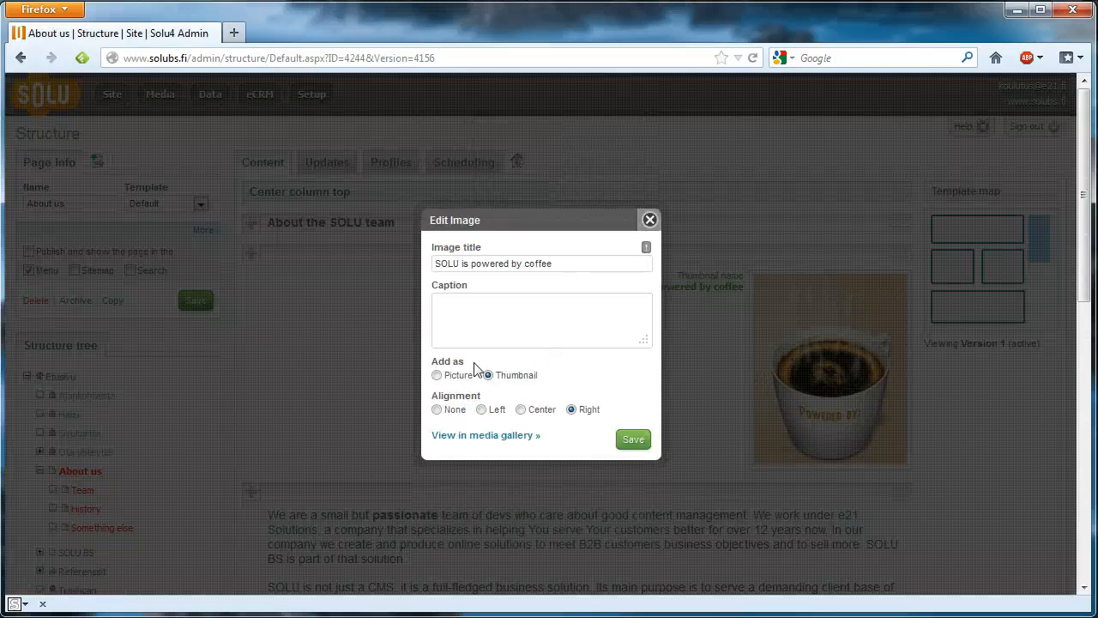
left_click(460, 378)
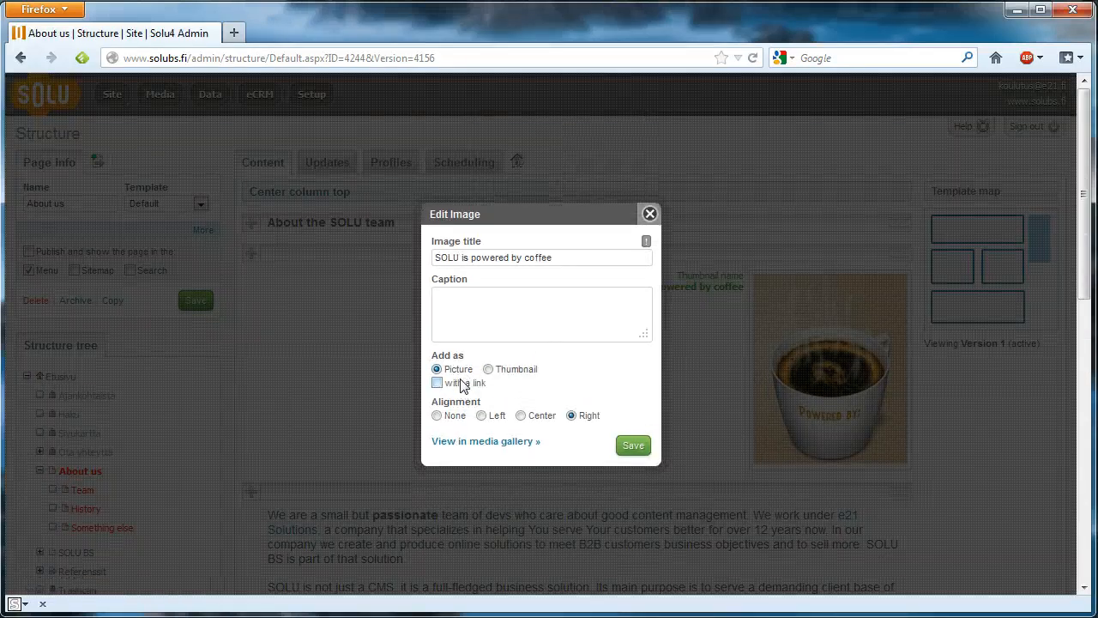
left_click(550, 321)
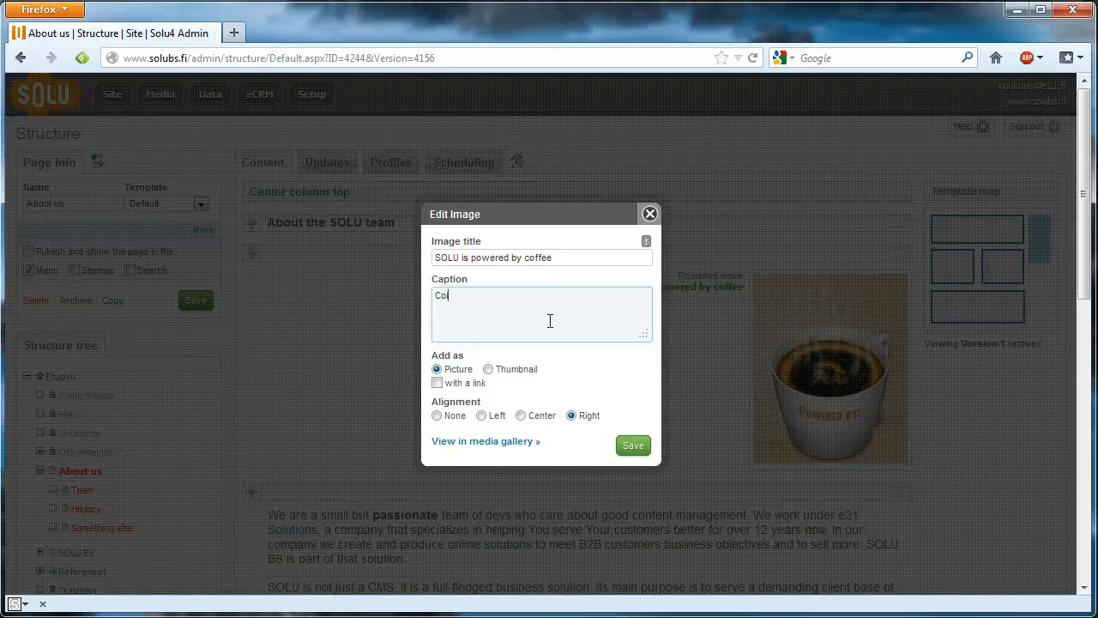
type("Coding strong since 1999")
left_click(632, 445)
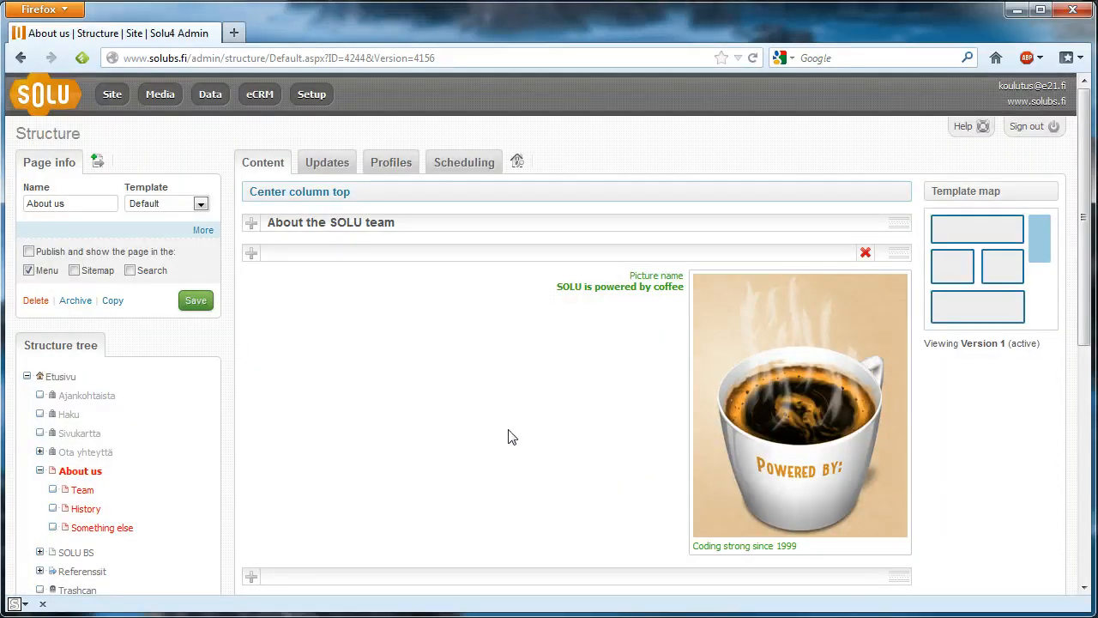
Start adding an image from the computer to Center column left, choosing the team-photo file
scroll(507, 438, "down", 2)
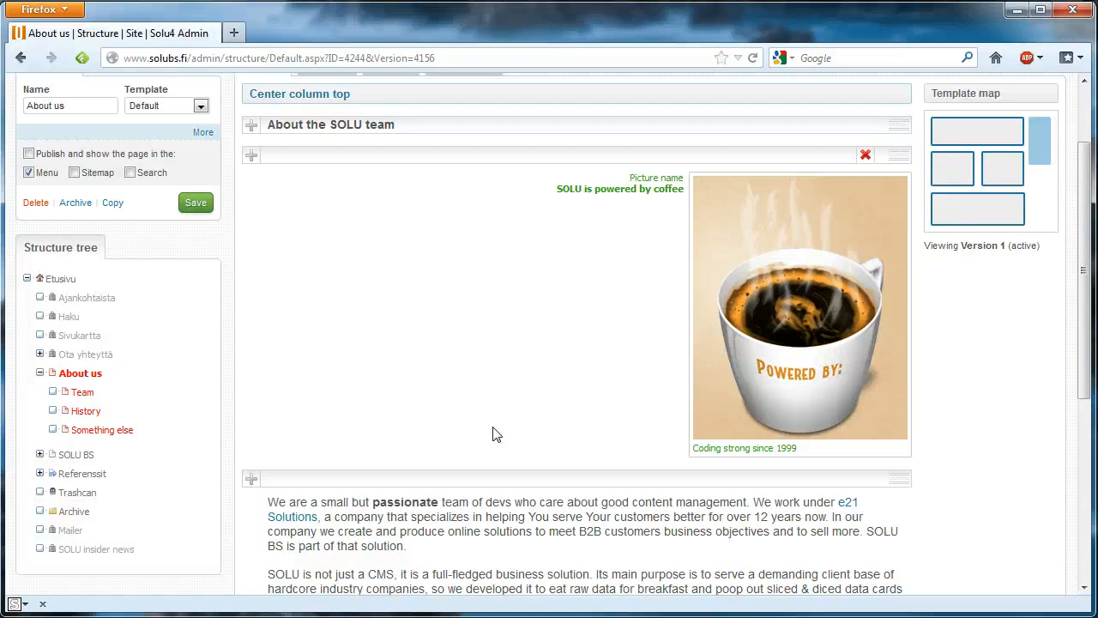
scroll(494, 433, "down", 7)
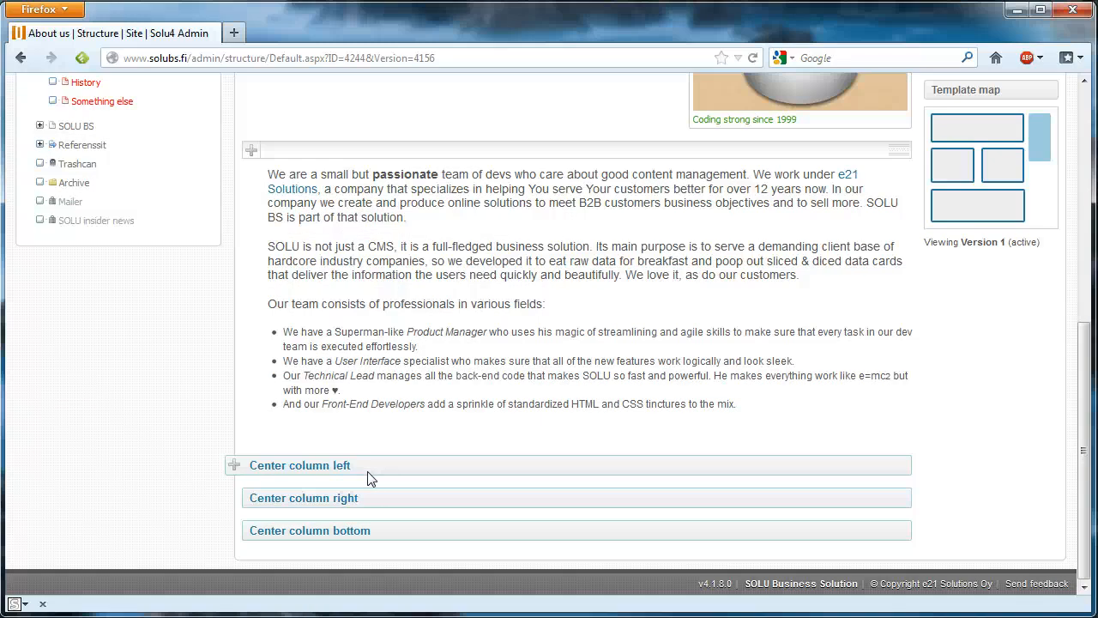
left_click(234, 468)
left_click(384, 525)
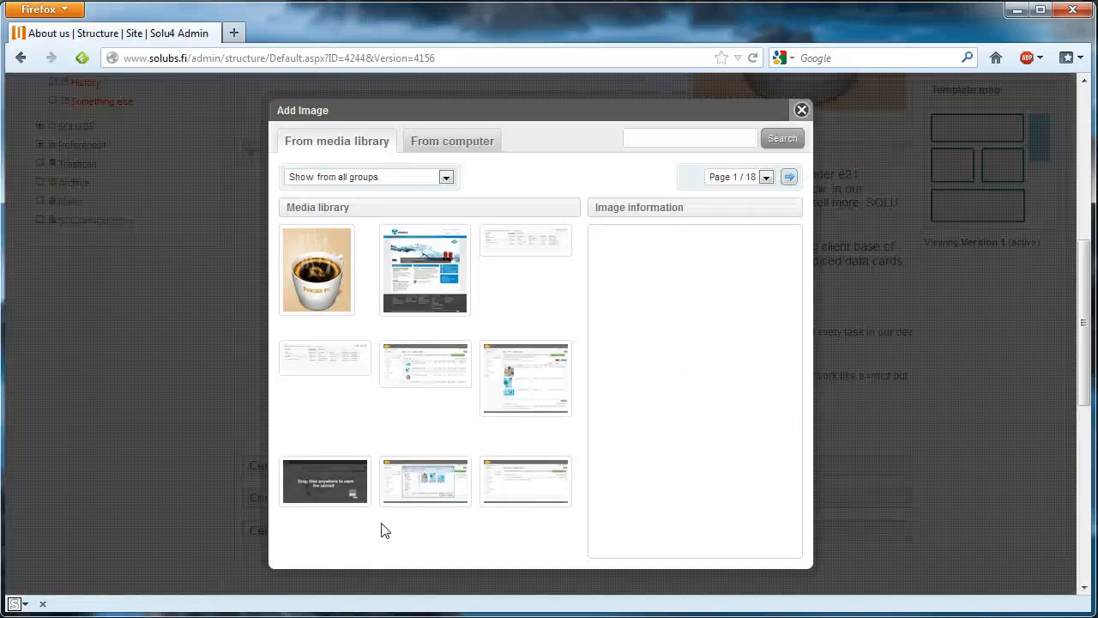
left_click(463, 141)
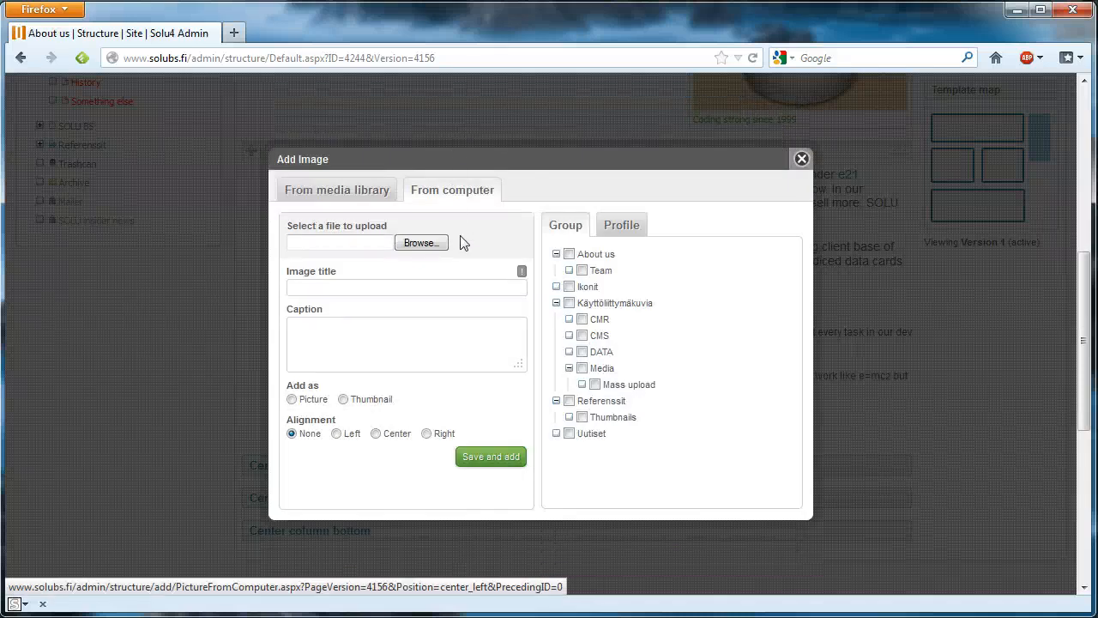
left_click(422, 246)
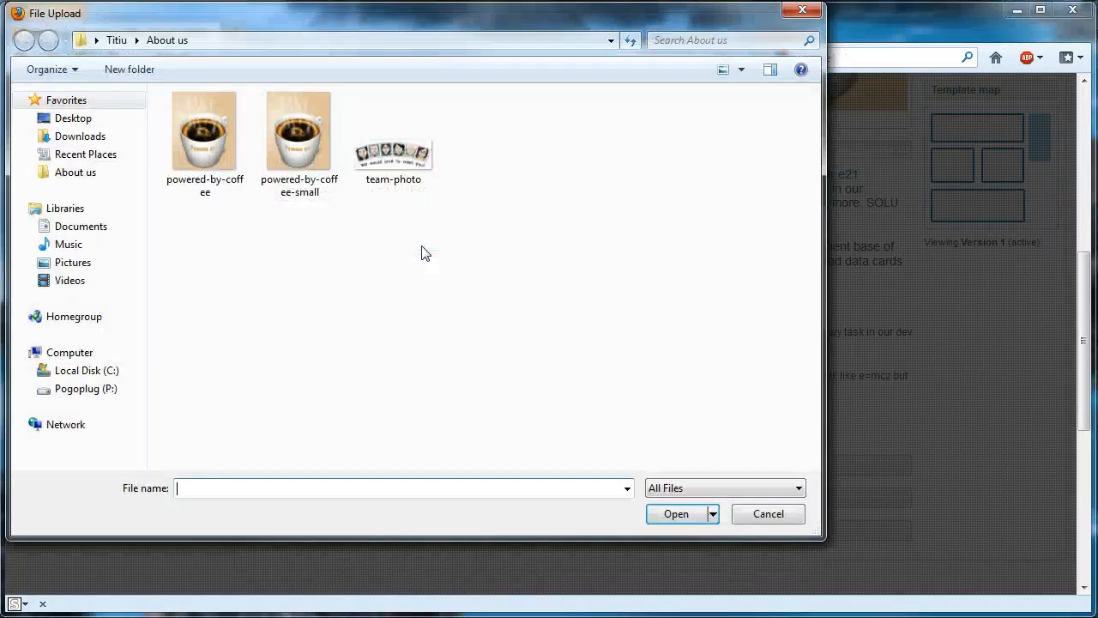
left_click(390, 158)
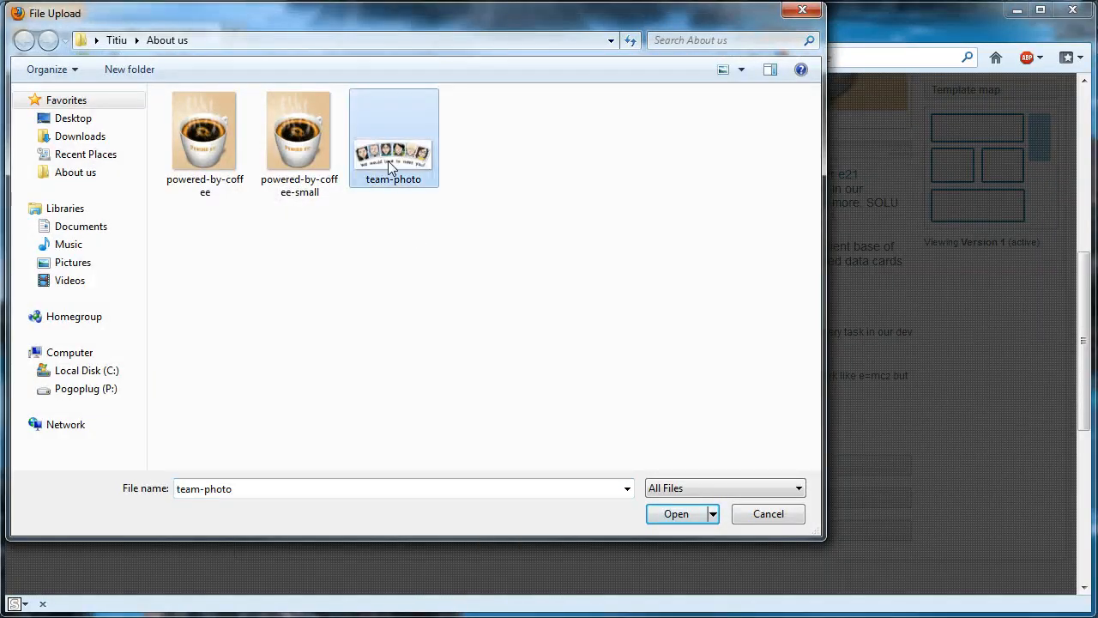
left_click(654, 515)
left_click(423, 287)
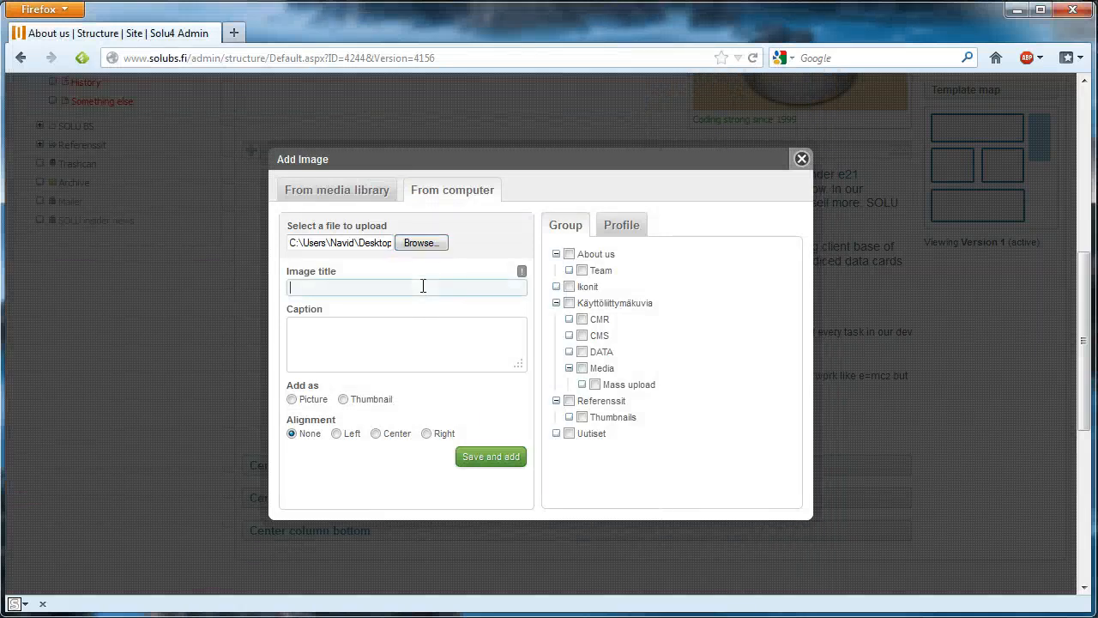
type("We would love to meet you!")
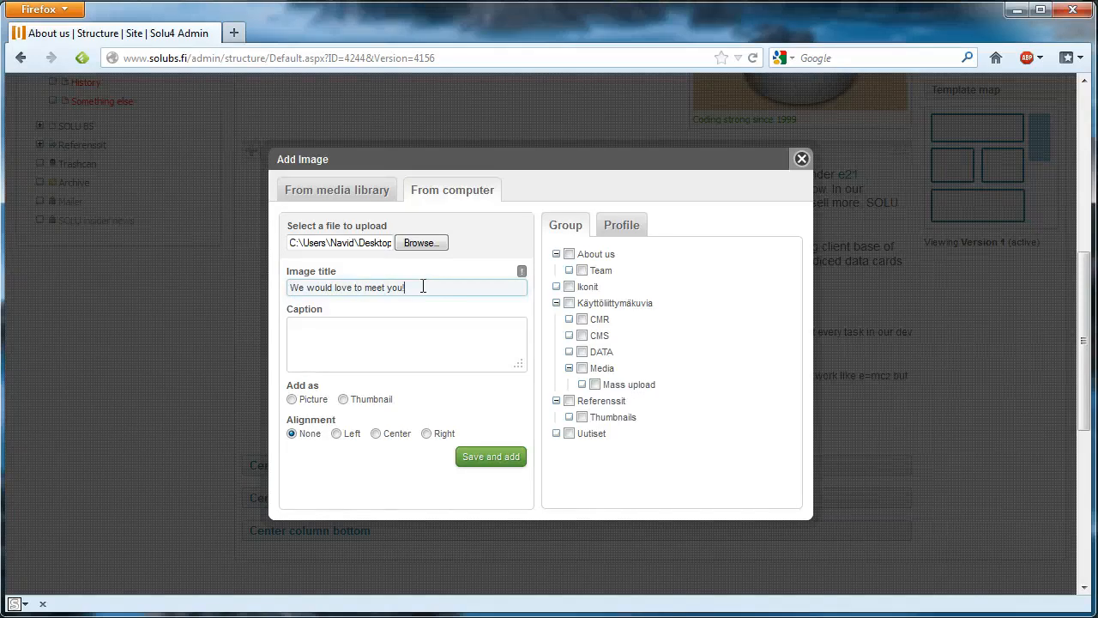
left_click(314, 399)
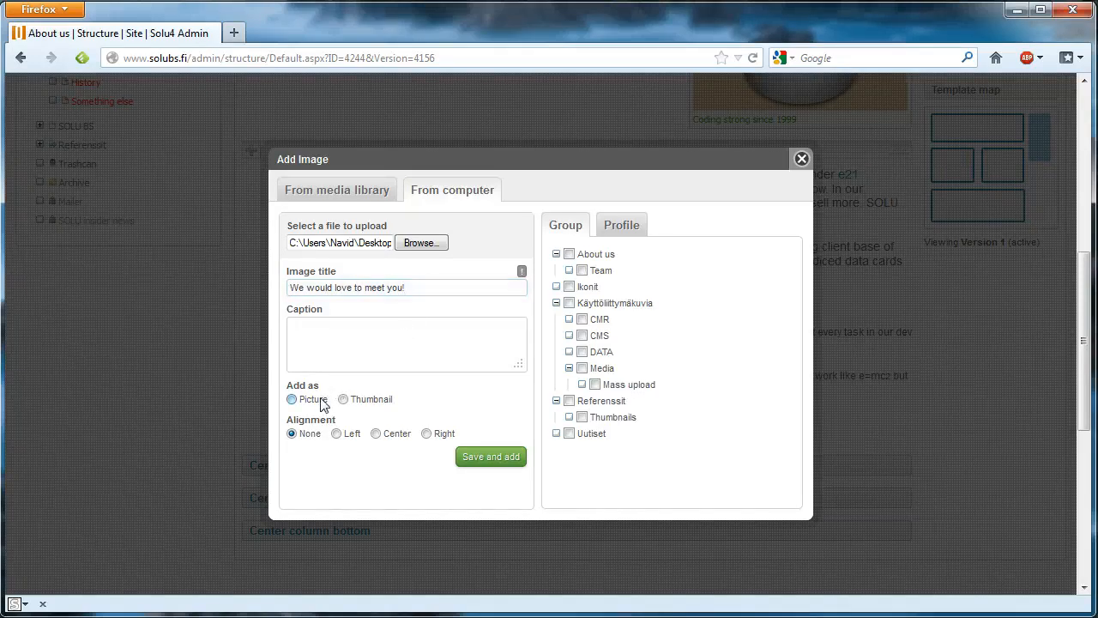
left_click(313, 412)
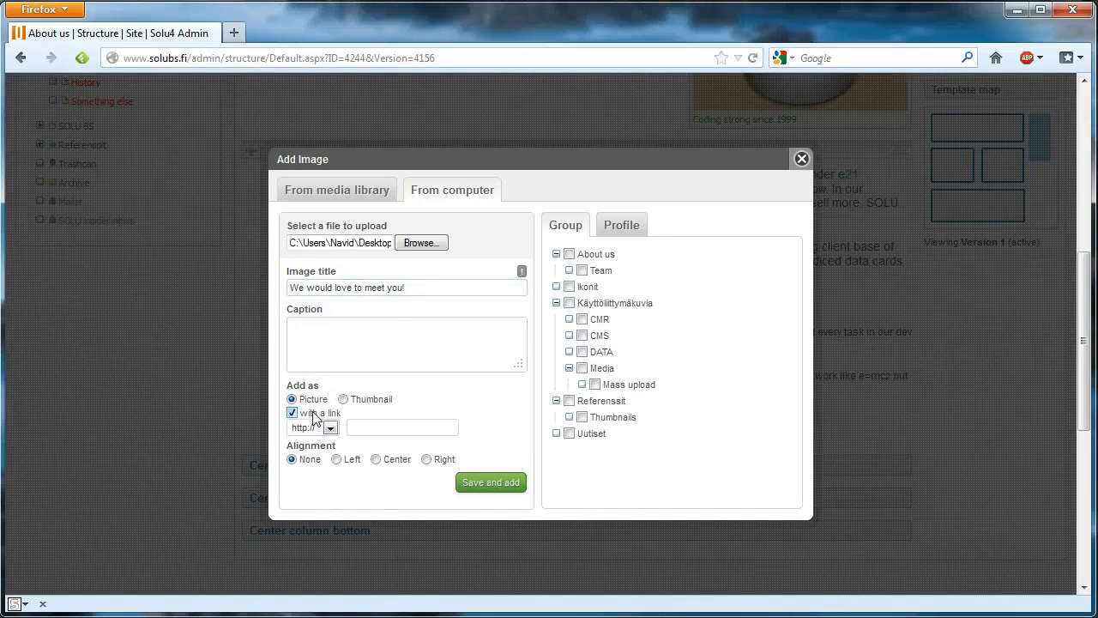
left_click(358, 429)
type("www")
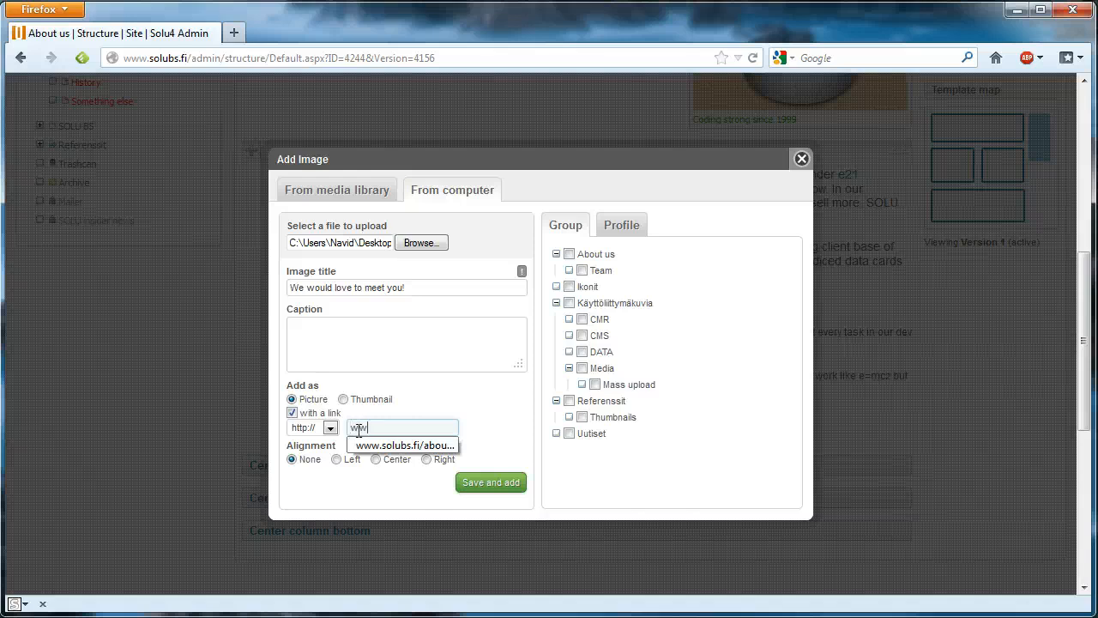
left_click(373, 447)
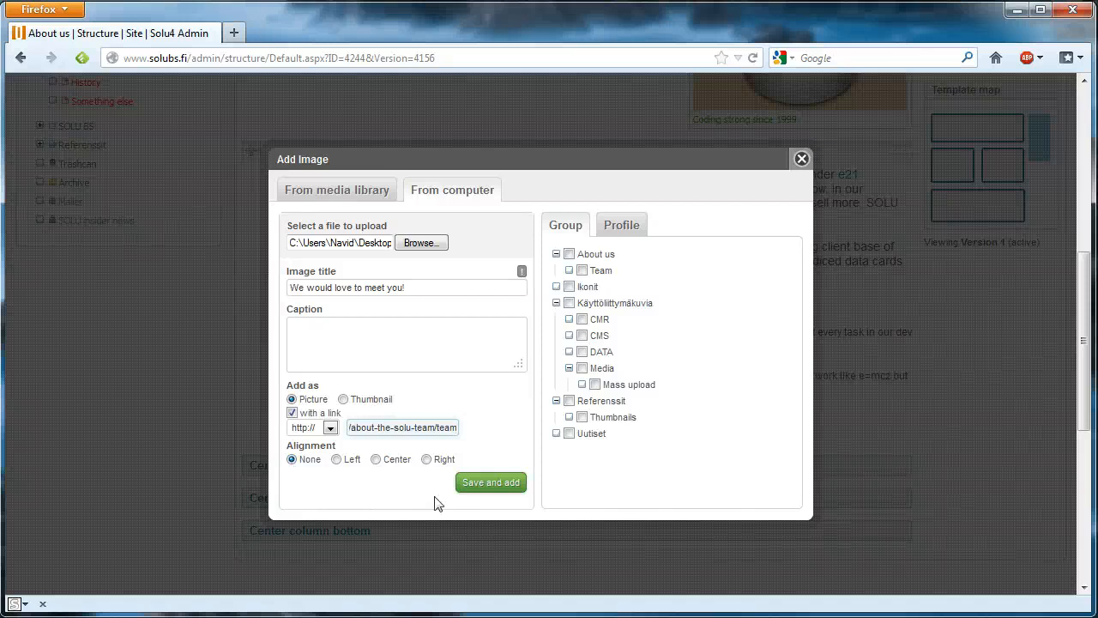
left_click(569, 254)
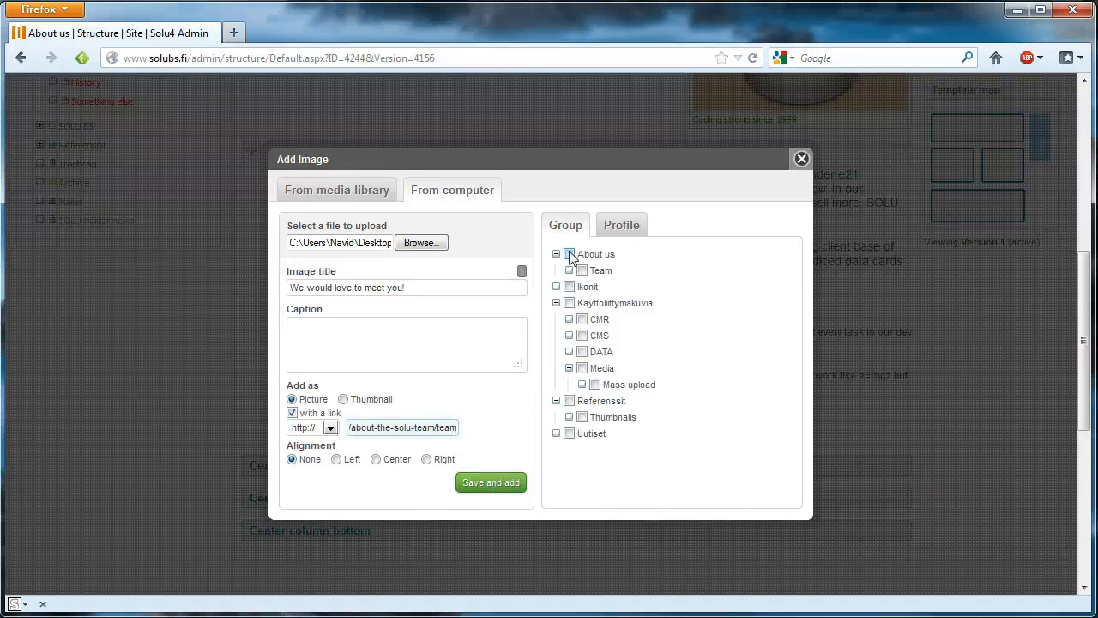
left_click(488, 482)
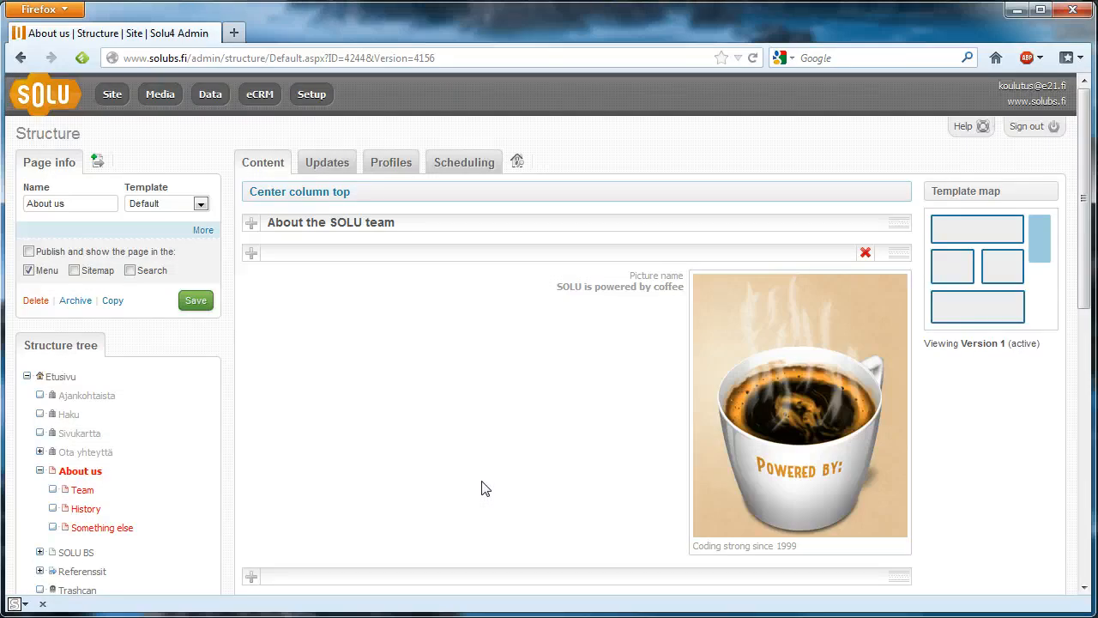
Add the heading "Our dream team" to Center column left and move it above the team photo
scroll(522, 452, "down", 6)
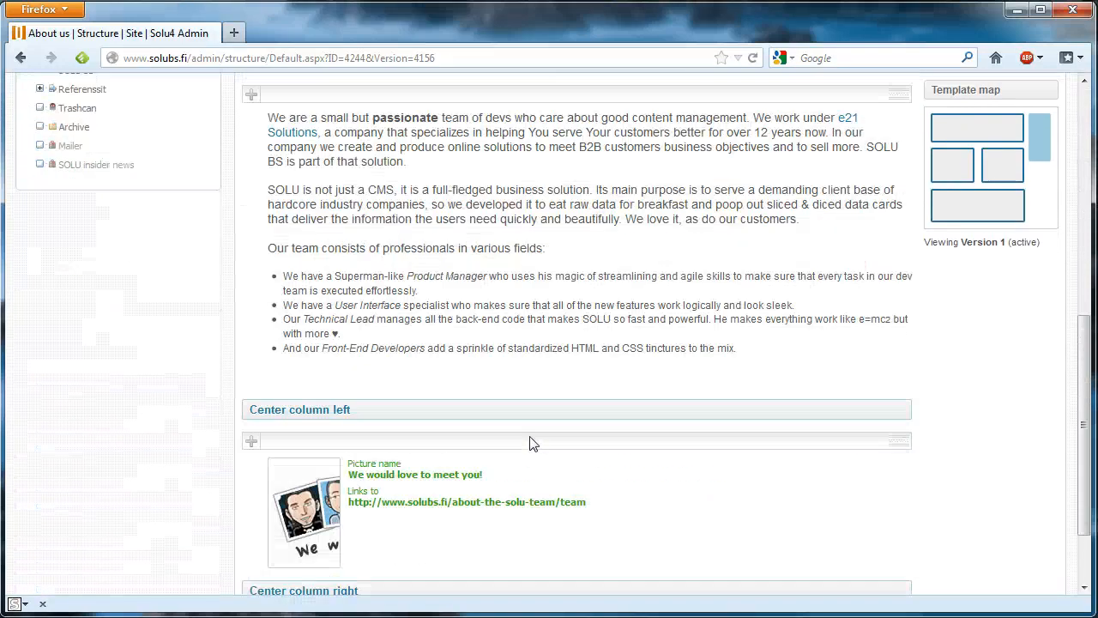
scroll(529, 443, "down", 1)
left_click(251, 348)
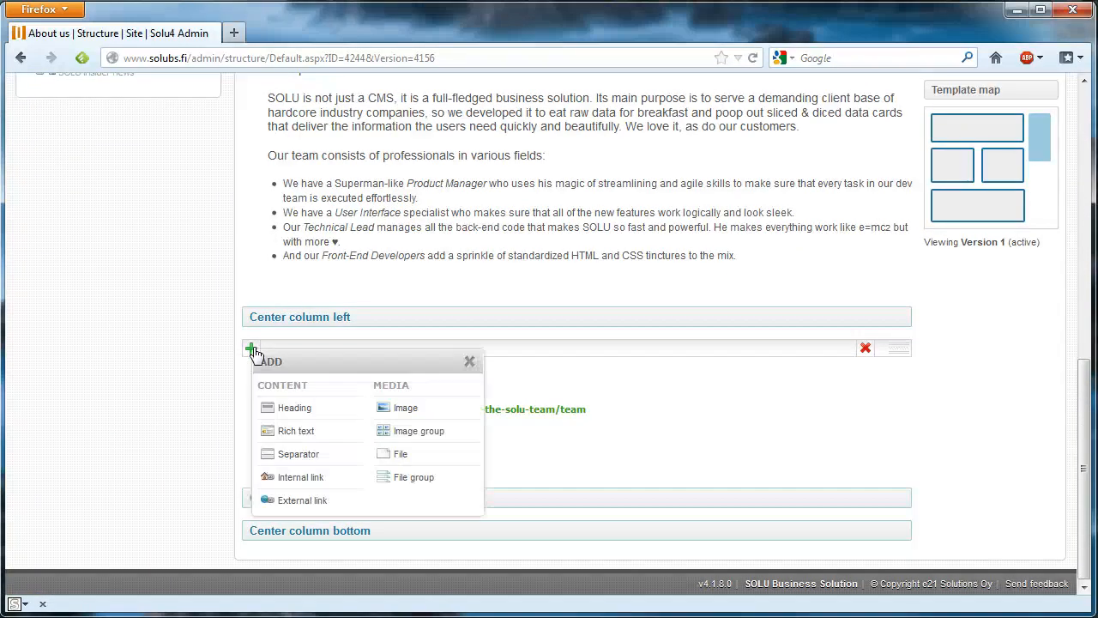
left_click(284, 406)
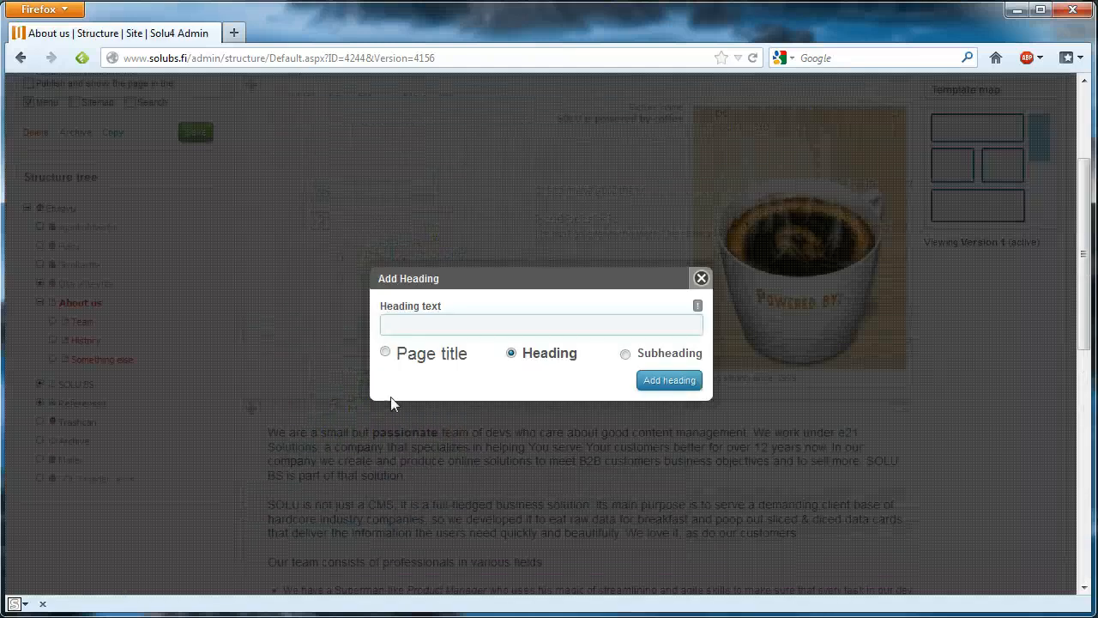
type("Our dream taa")
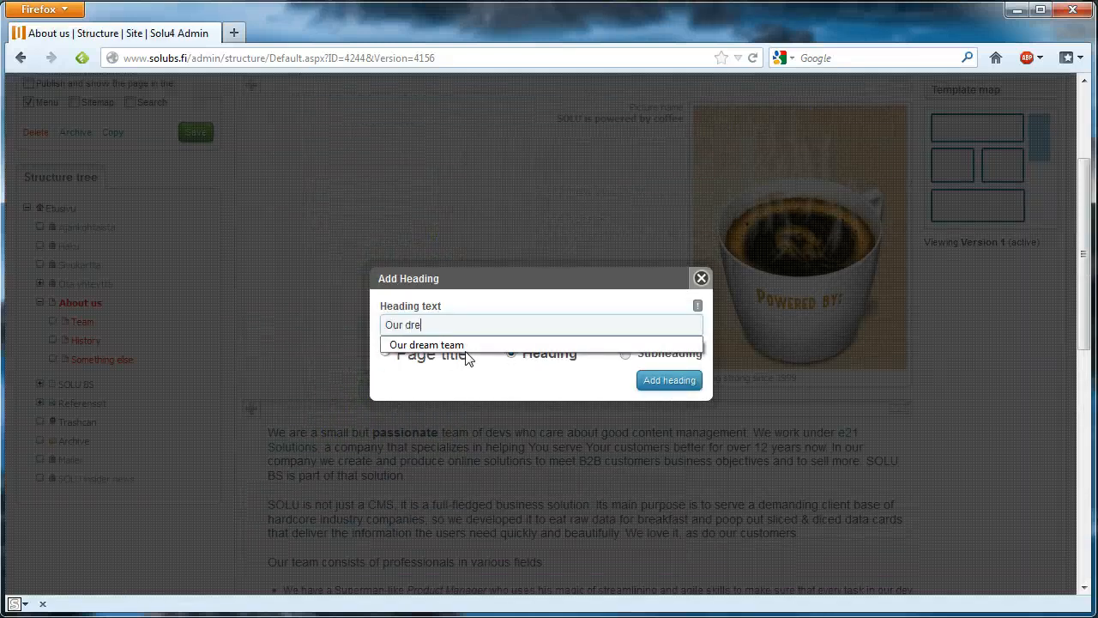
key("BackSpace")
key("BackSpace")
type("eam")
key("Return")
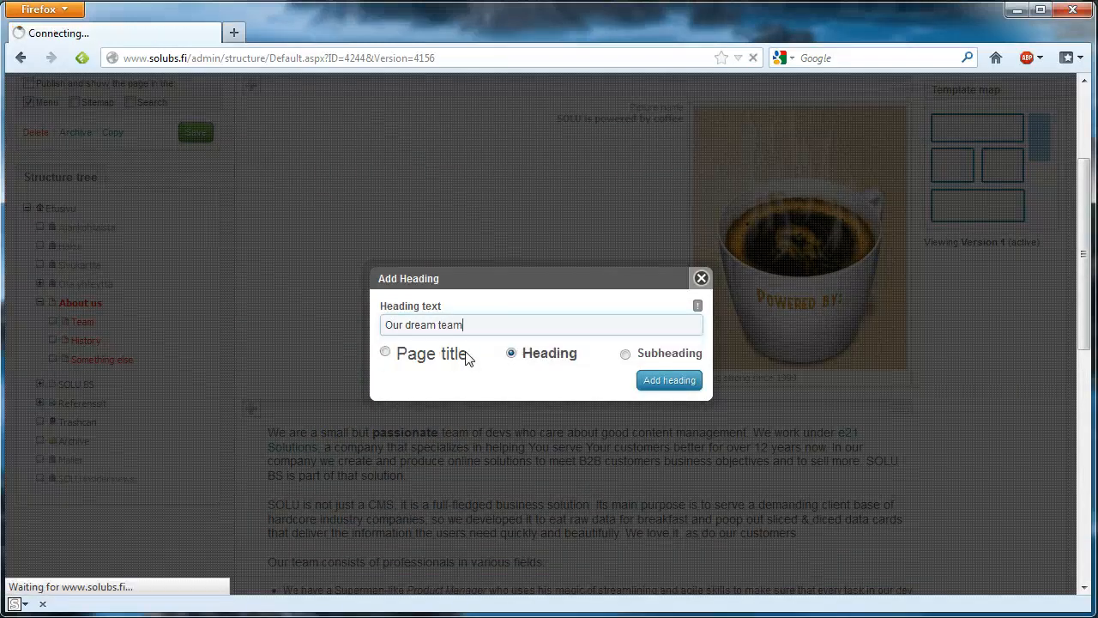
scroll(487, 343, "down", 10)
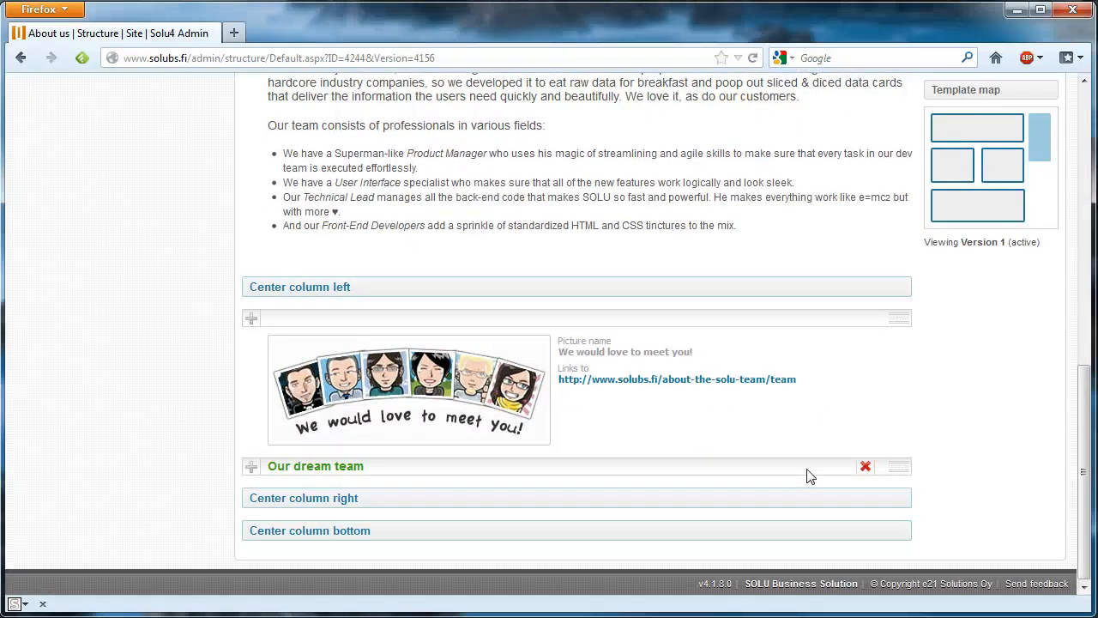
left_click_drag(900, 466, 900, 311)
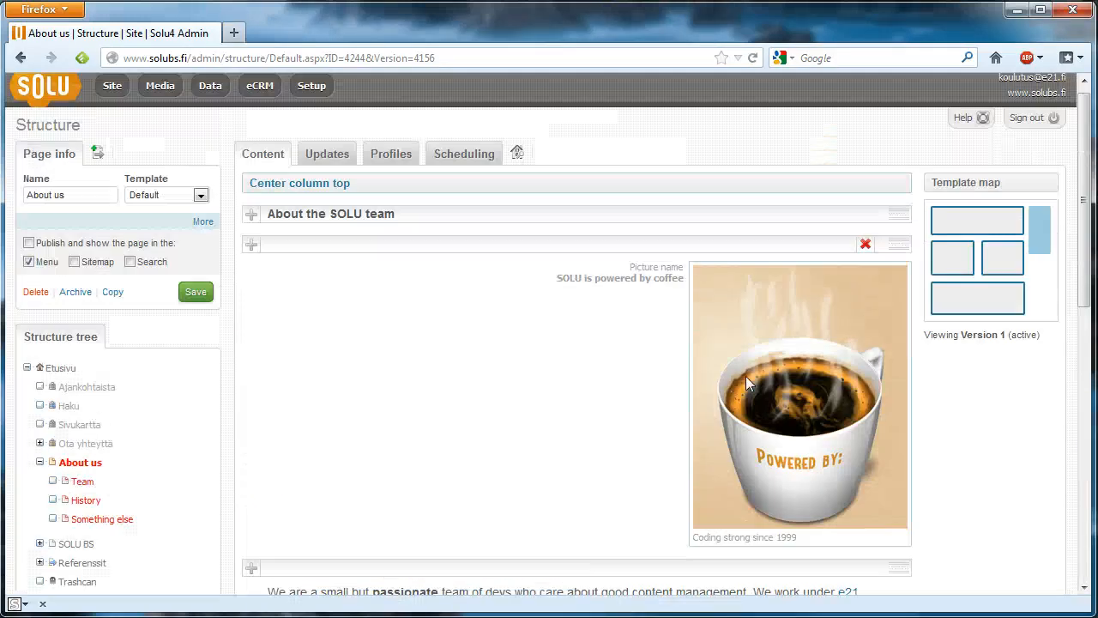
Preview the About us page to check the captioned coffee picture and the team photo under its heading
left_click(517, 161)
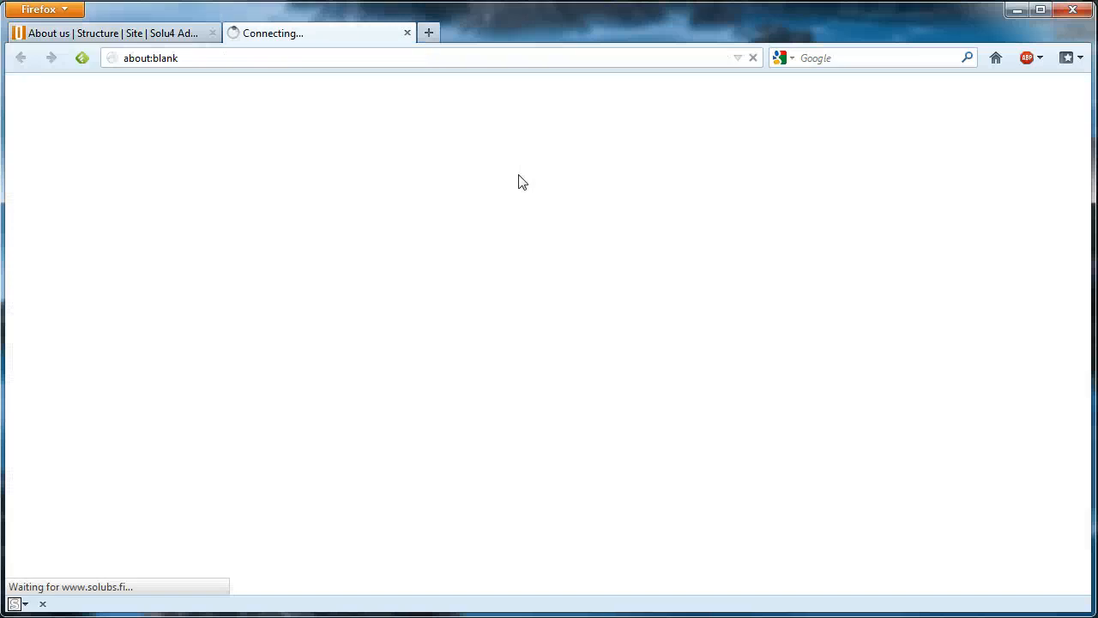
scroll(953, 370, "down", 7)
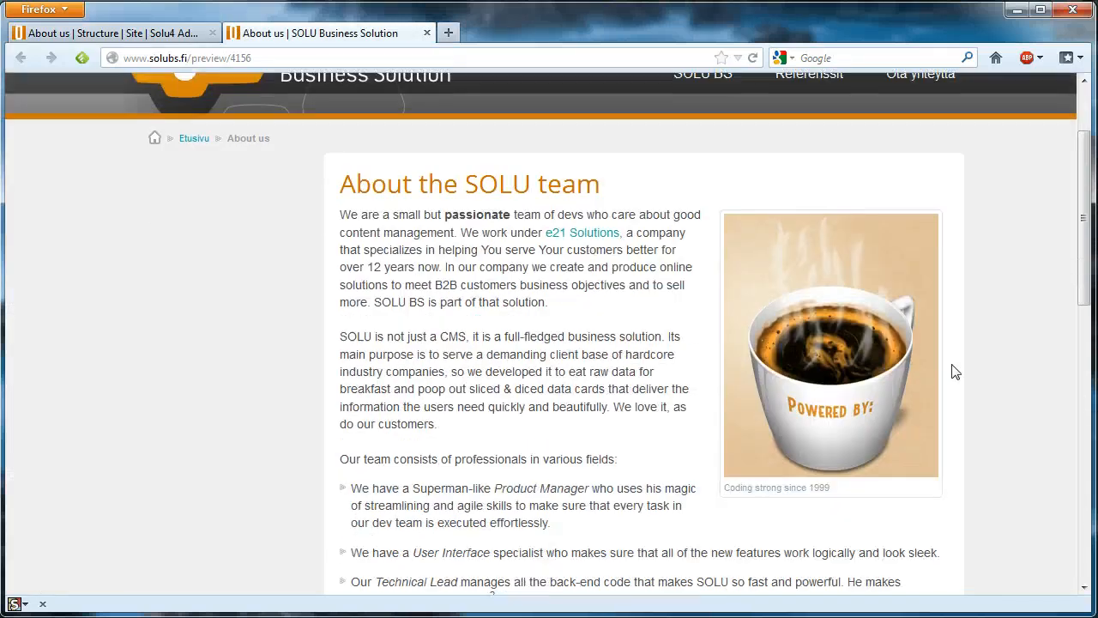
scroll(960, 373, "down", 3)
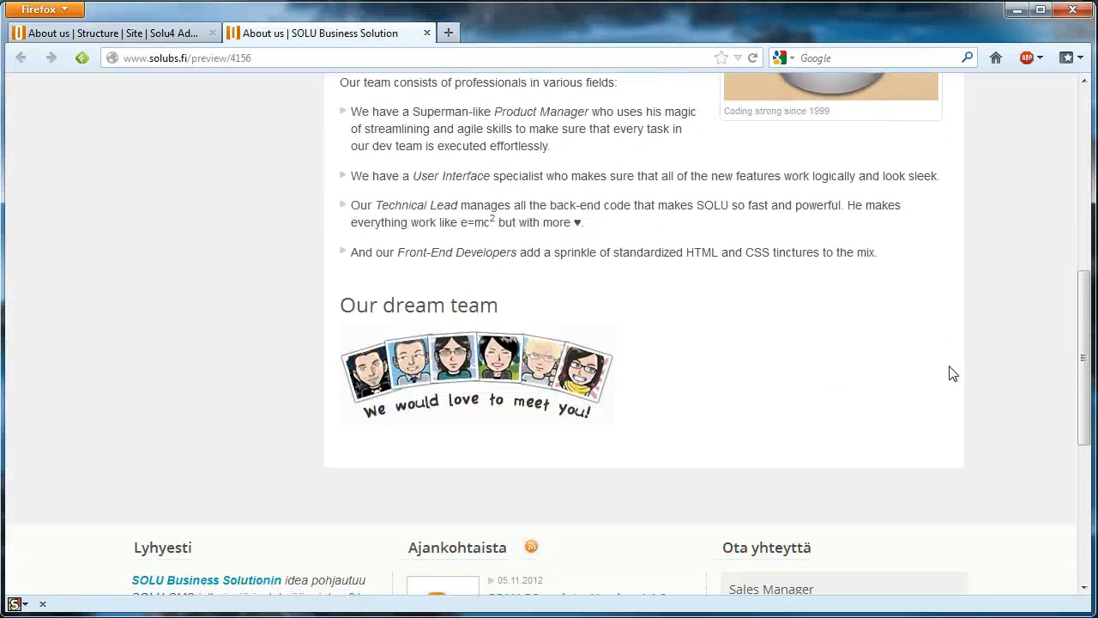